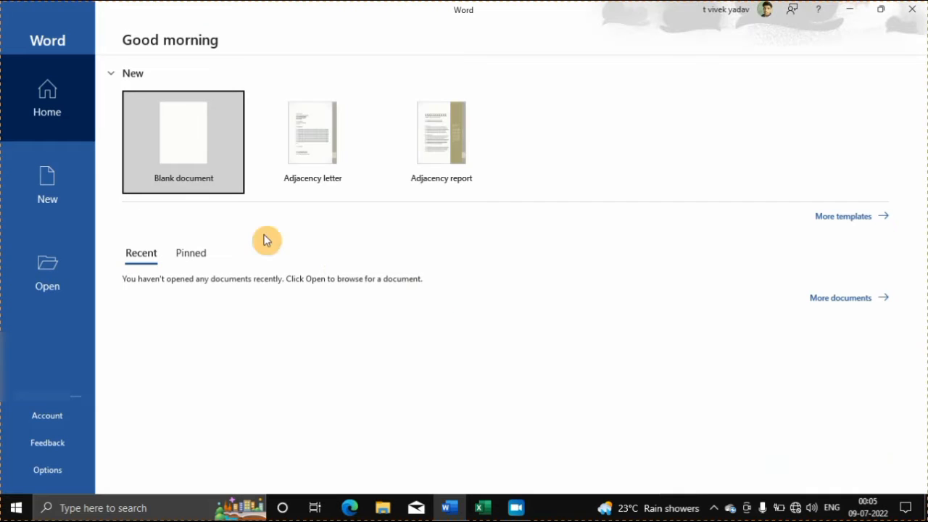
Create a new blank document and dismiss the licence notice above the page
left_click(156, 142)
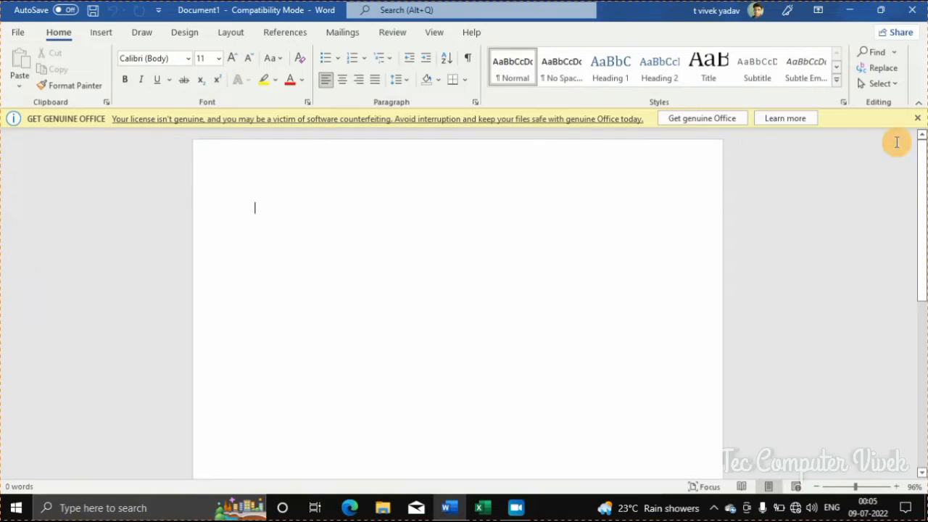
left_click(917, 119)
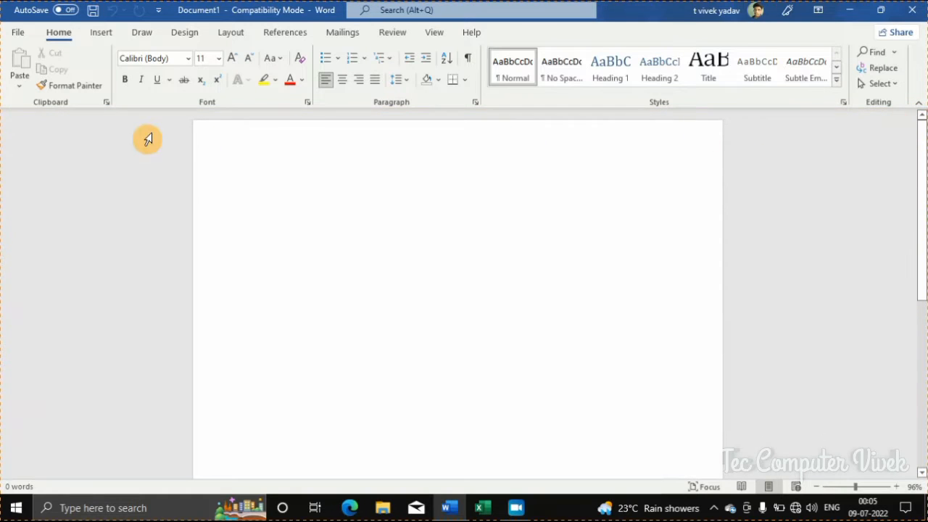
Browse the built-in cover page designs, such as Austin, Banded, Facet and Grid, and close the gallery
left_click(93, 35)
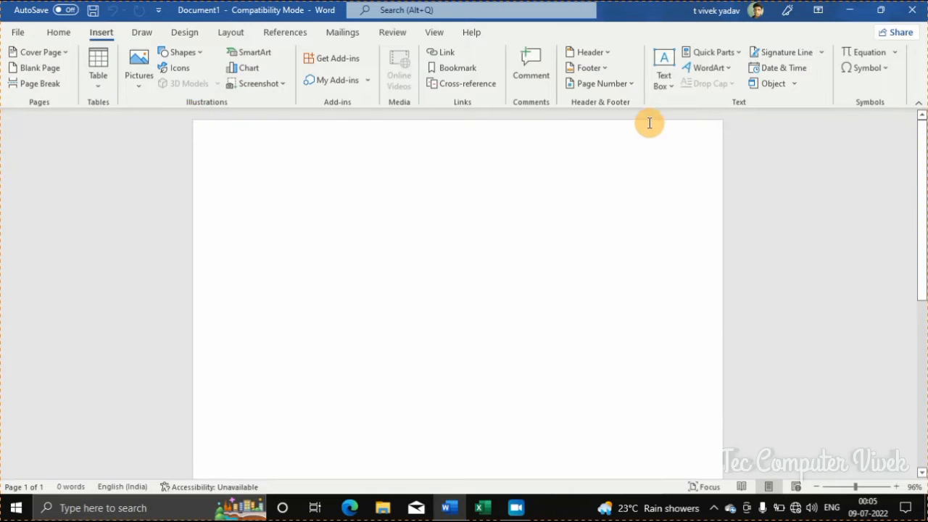
left_click(47, 54)
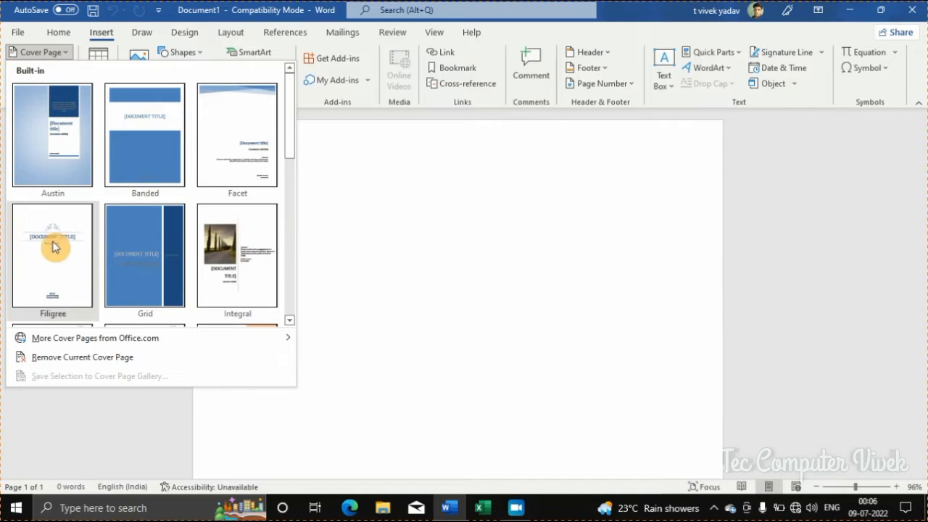
scroll(172, 198, "down", 3)
scroll(172, 197, "up", 3)
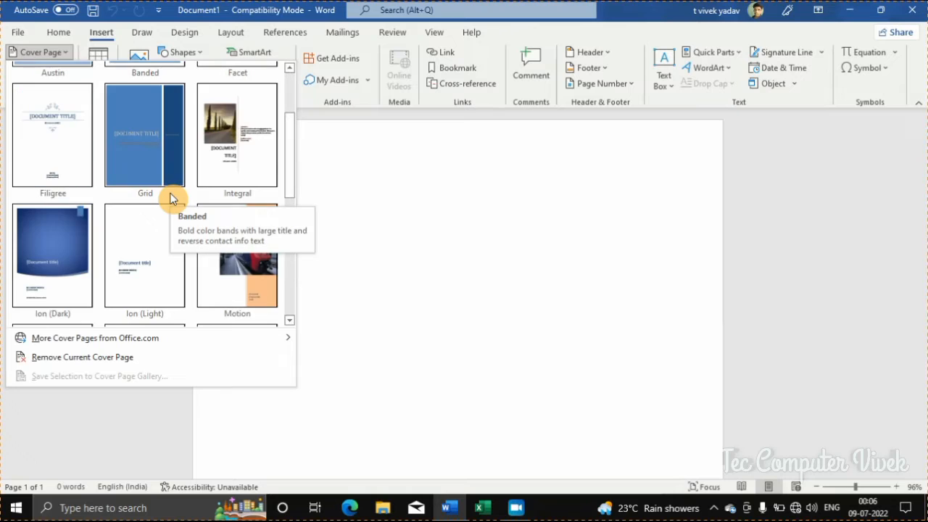
scroll(172, 198, "up", 2)
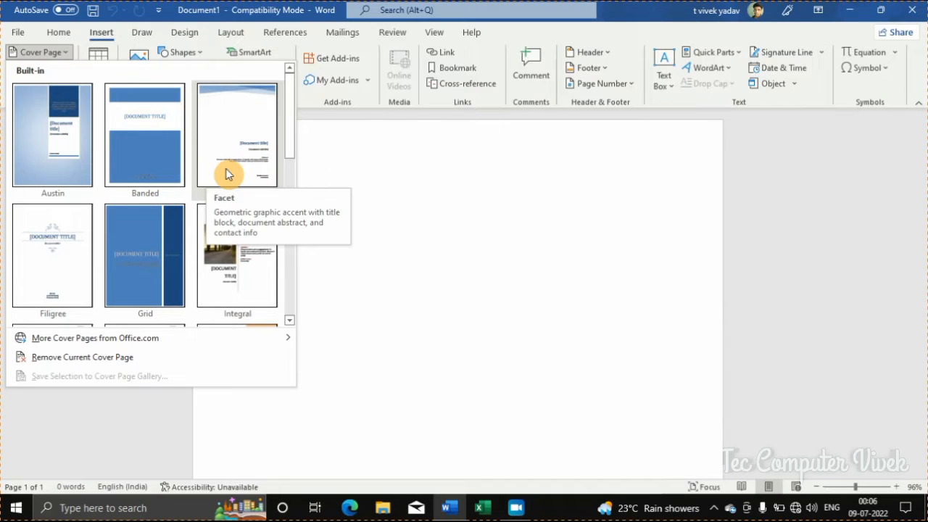
left_click(377, 200)
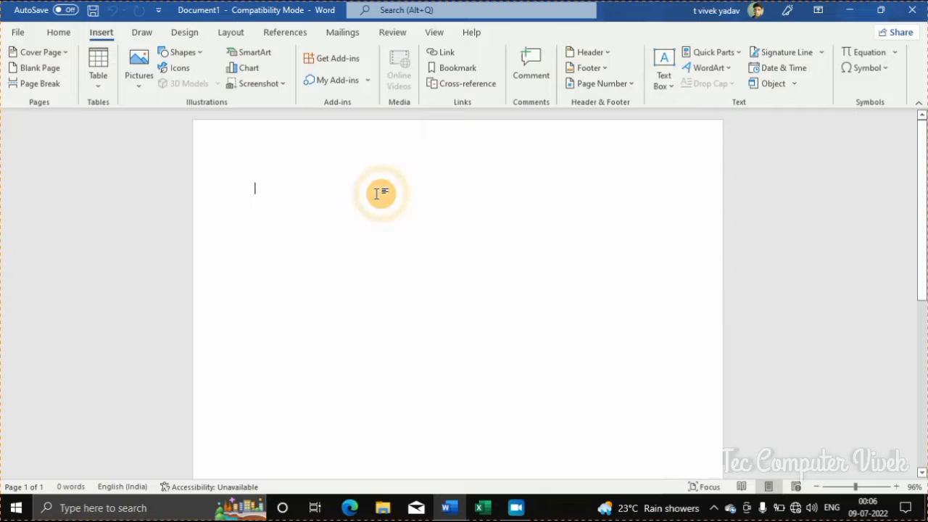
Insert a blank page into the document and look over the added page
left_click(49, 69)
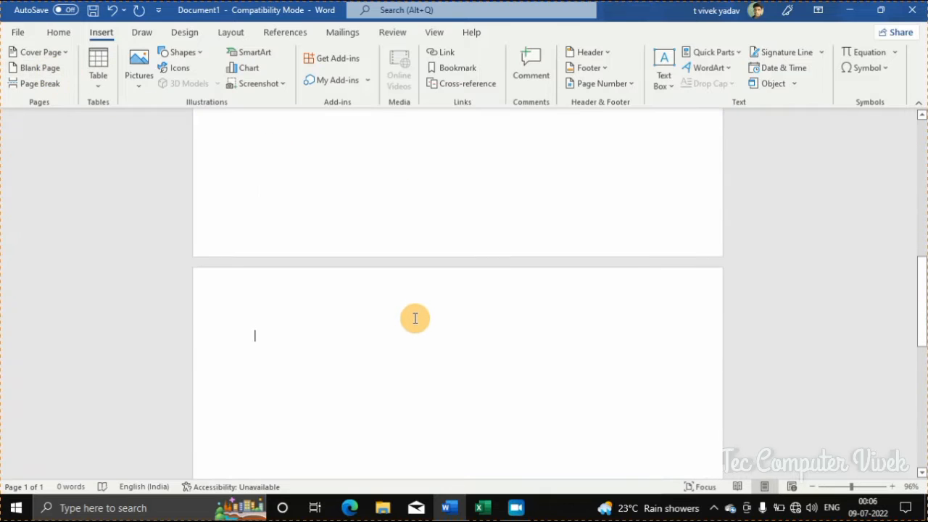
scroll(415, 317, "down", 4)
scroll(415, 313, "up", 6)
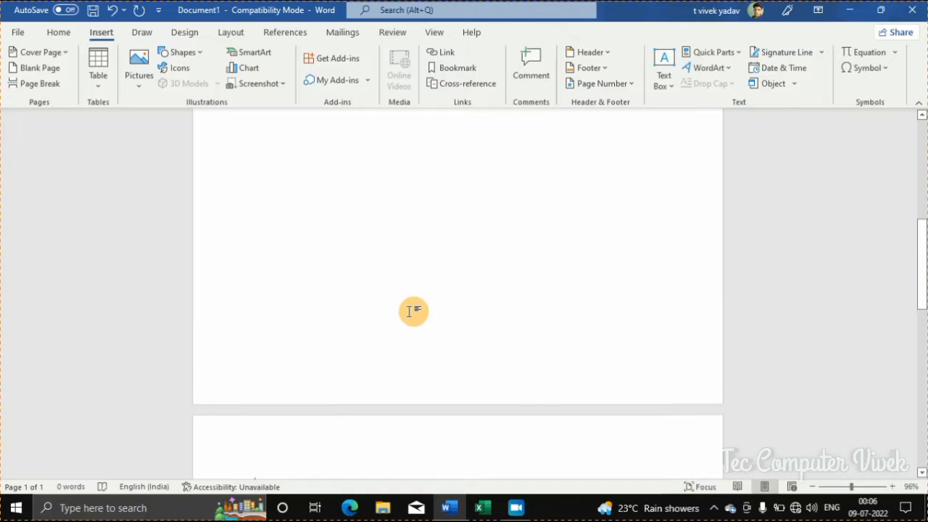
scroll(413, 309, "up", 3)
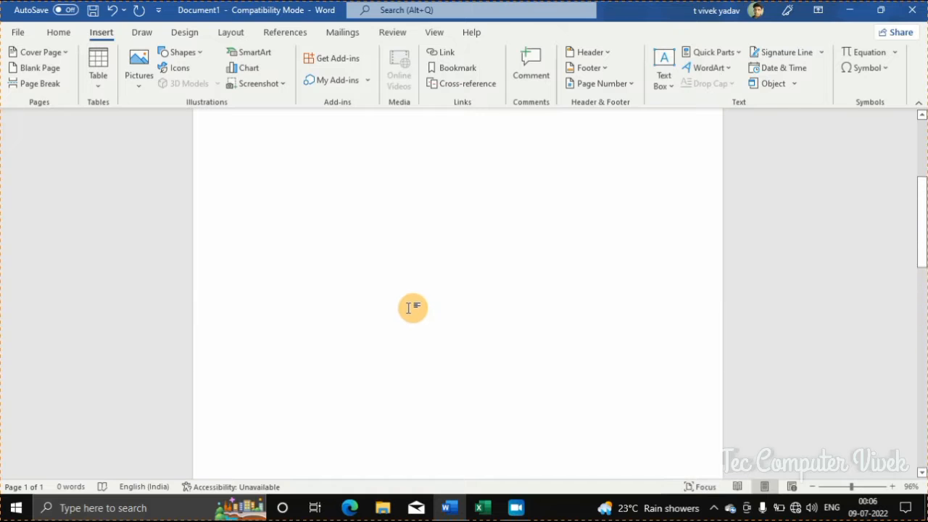
Insert a page break at the text cursor and look over the resulting pages
left_click(49, 84)
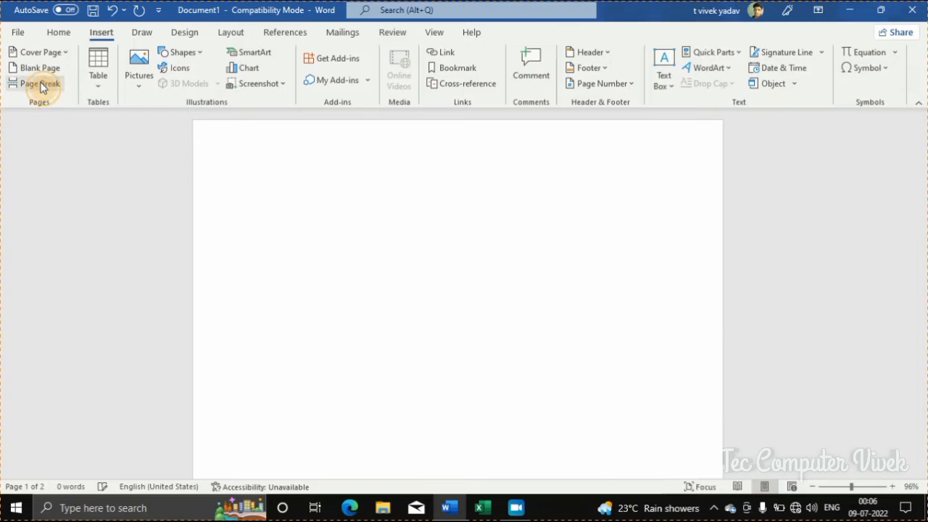
left_click(42, 87)
scroll(412, 312, "up", 3)
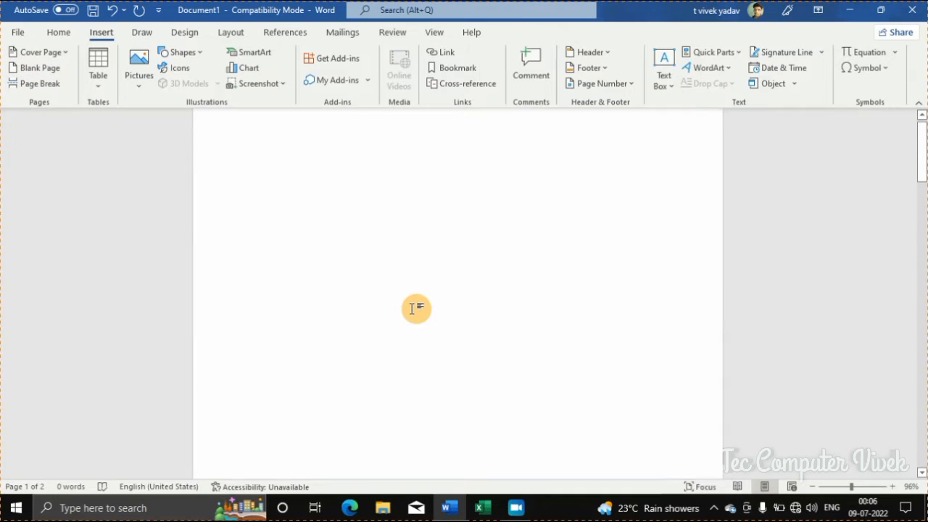
scroll(416, 308, "down", 5)
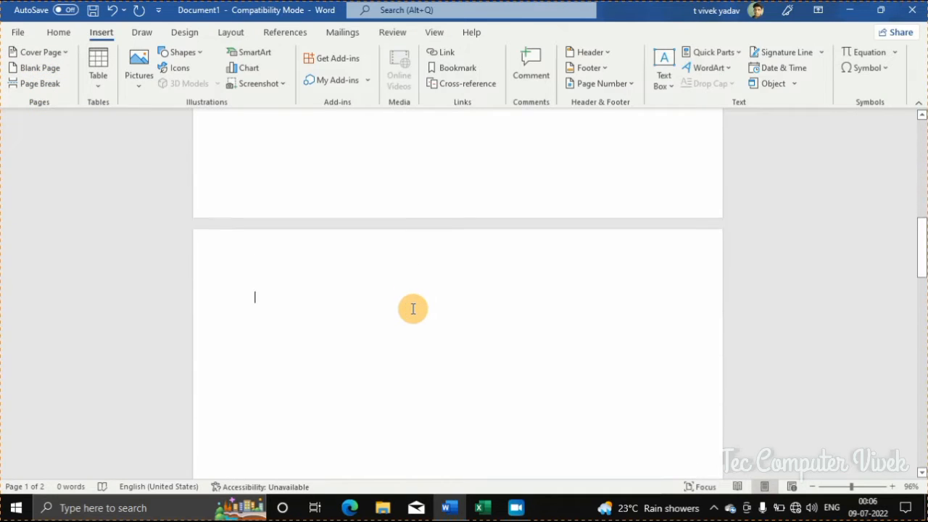
scroll(412, 309, "up", 8)
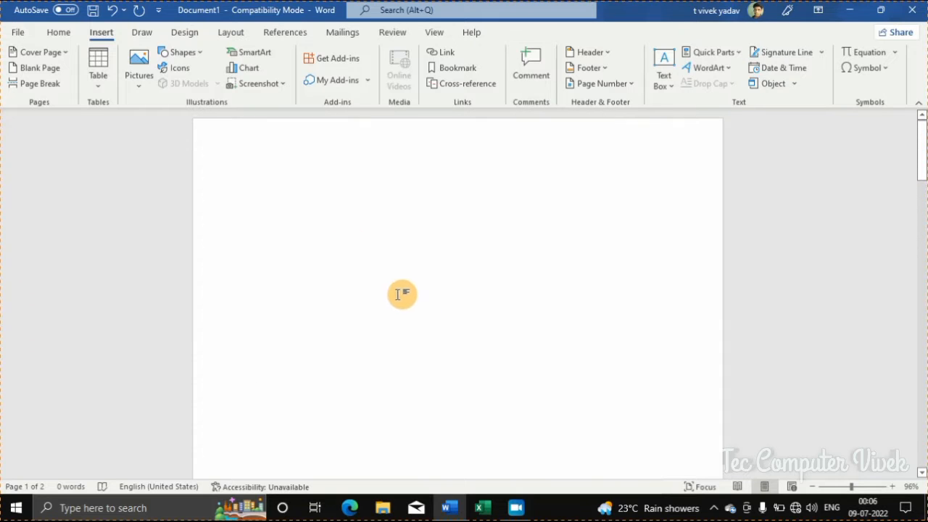
Insert a table with six columns and six rows at the start of the first page
double_click(277, 200)
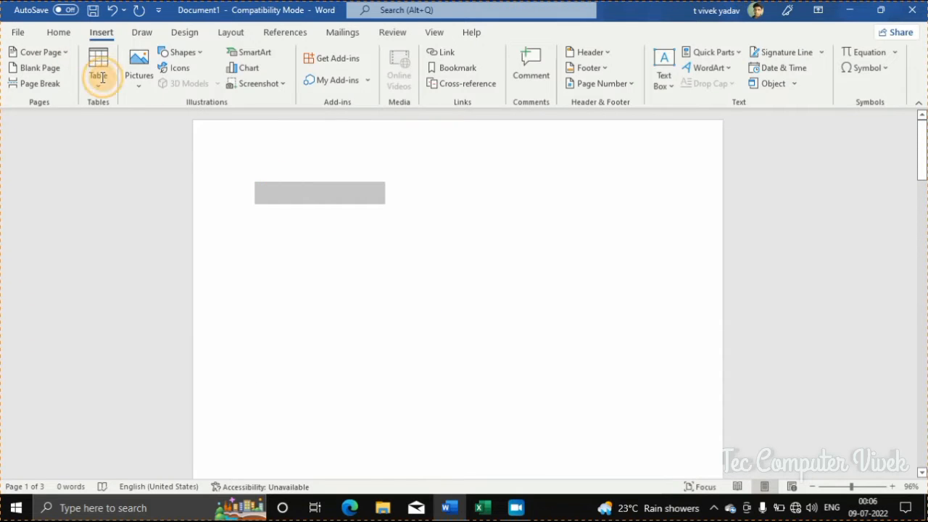
left_click(102, 78)
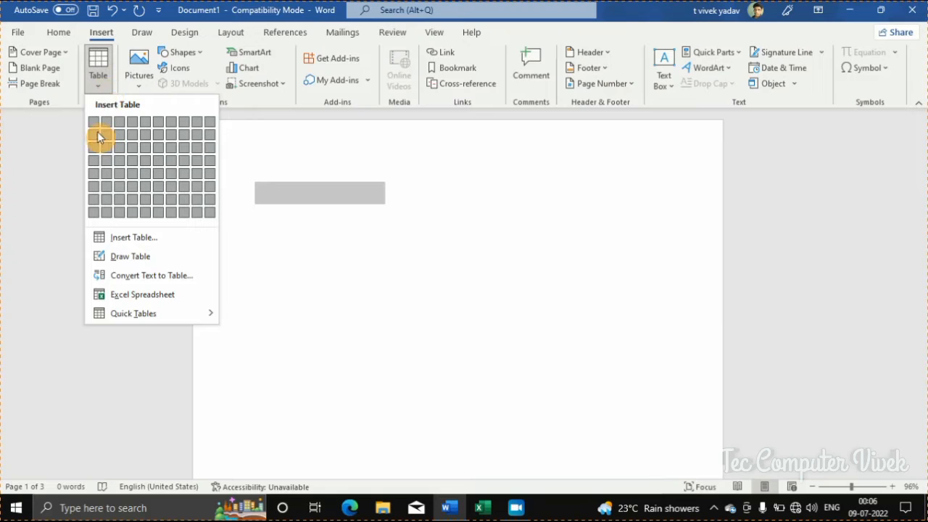
left_click(298, 234)
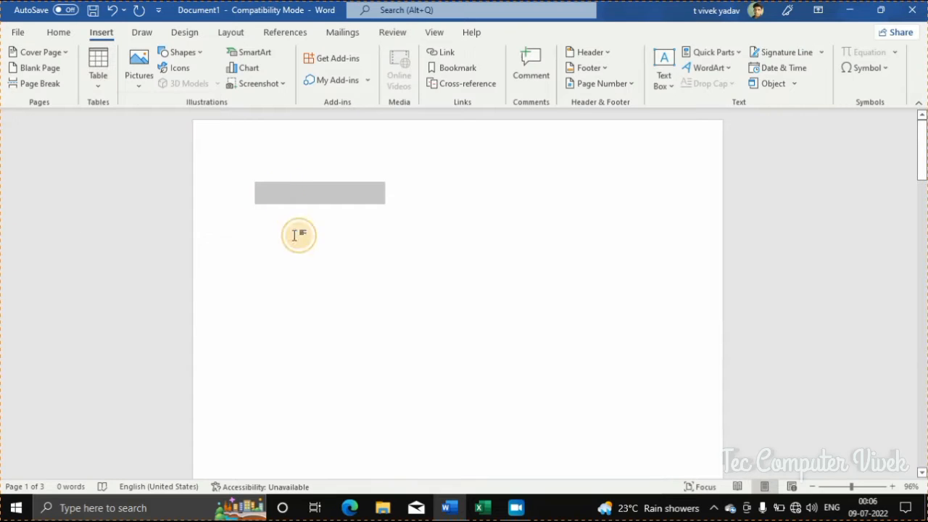
left_click(262, 218)
left_click(97, 67)
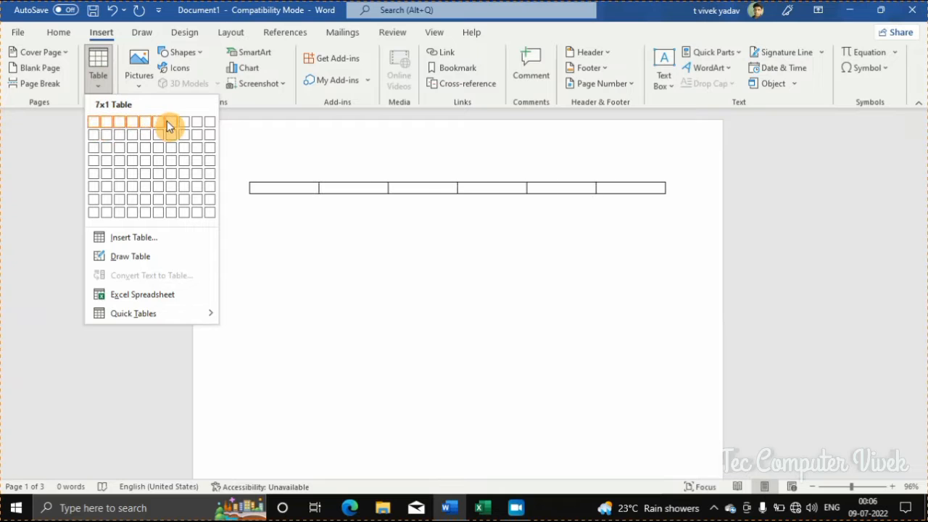
left_click(163, 187)
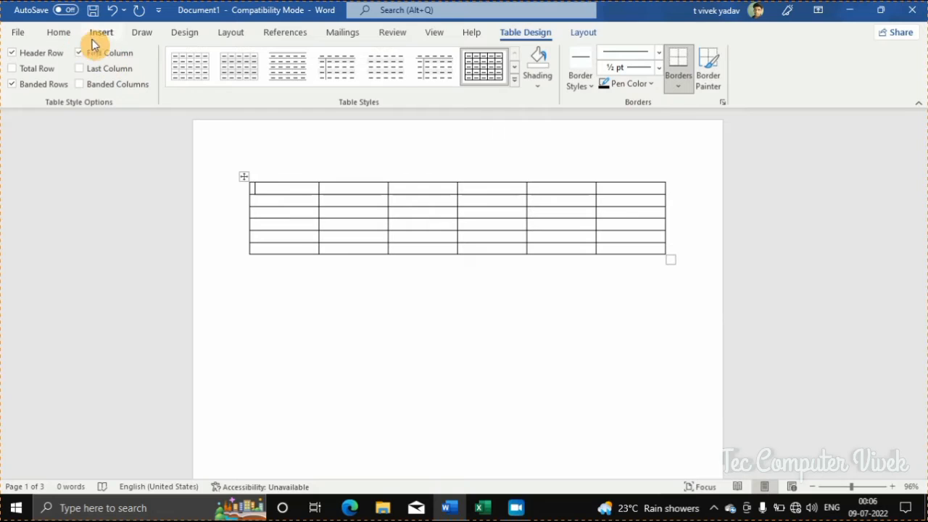
Add a row above the table's last row and another one directly below its first row
mouse_move(244, 249)
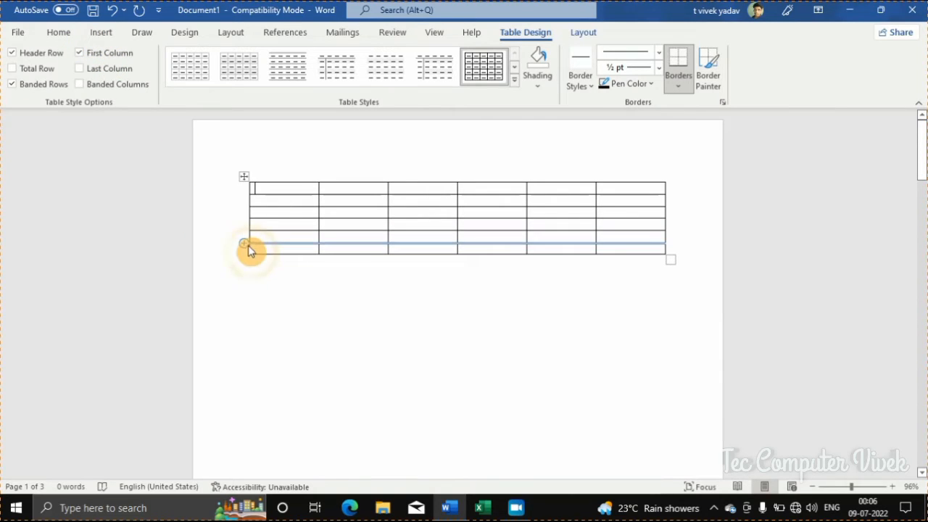
left_click(245, 245)
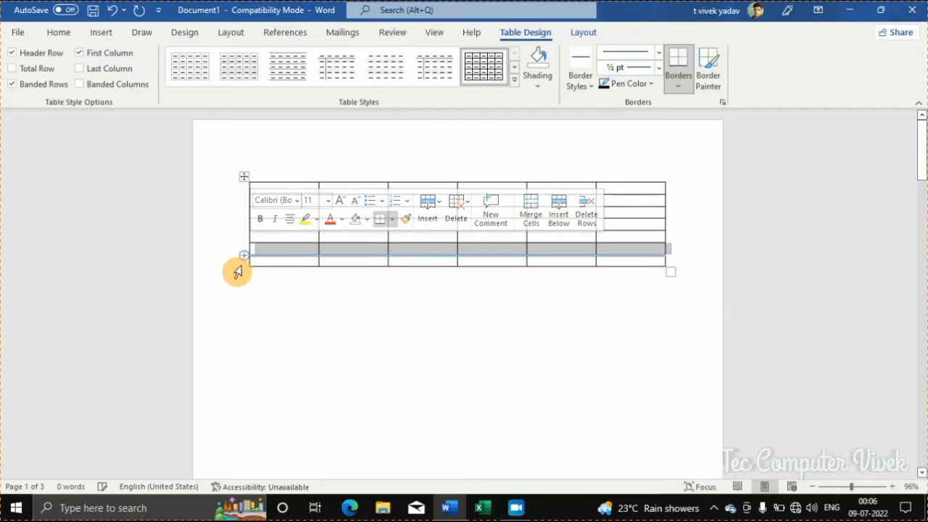
right_click(254, 266)
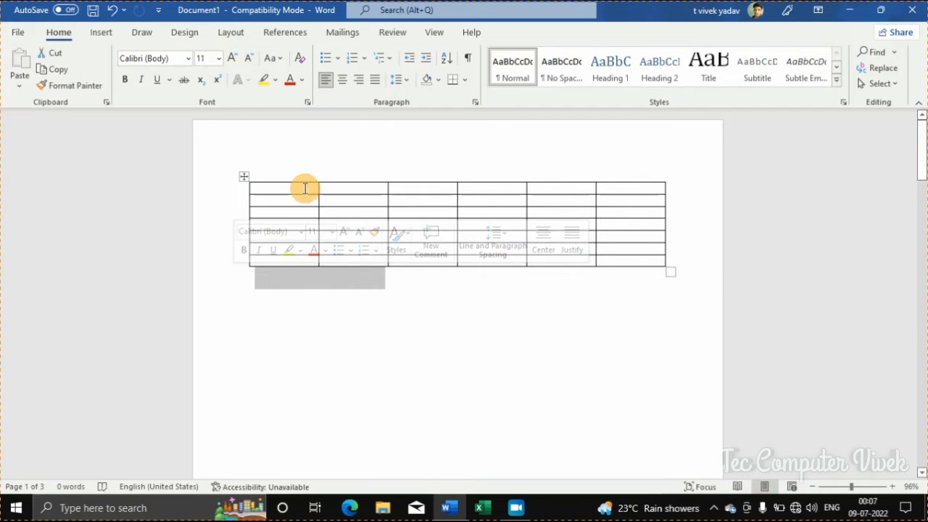
mouse_move(250, 198)
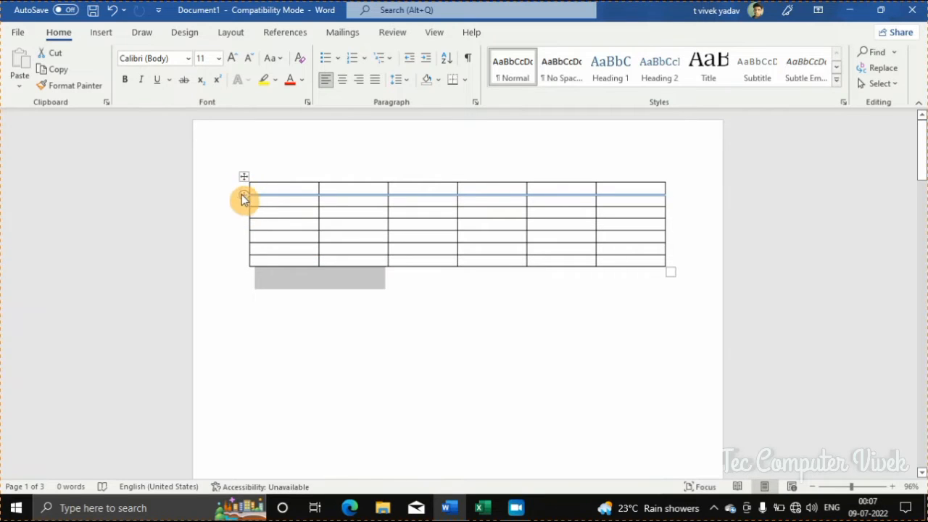
left_click(243, 198)
left_click(258, 317)
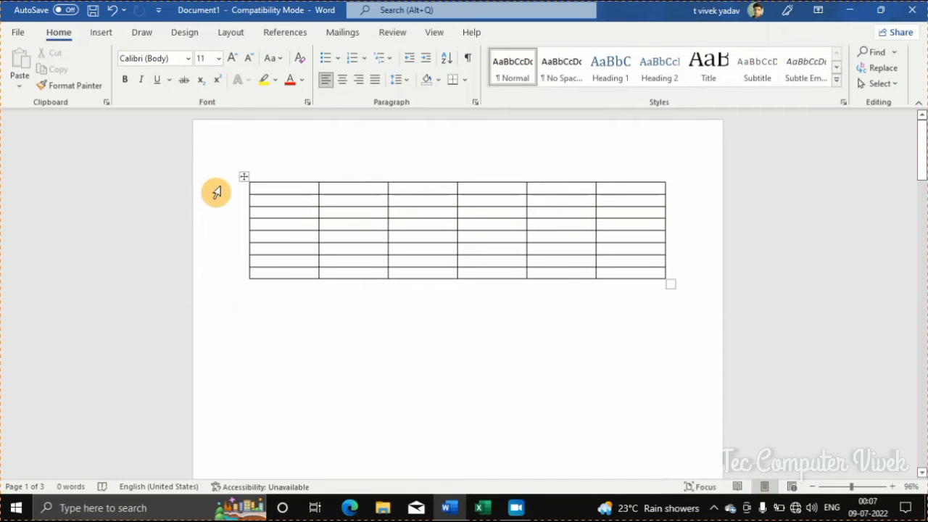
Delete the whole table from the first page
left_click_drag(216, 182, 555, 420)
key("BackSpace")
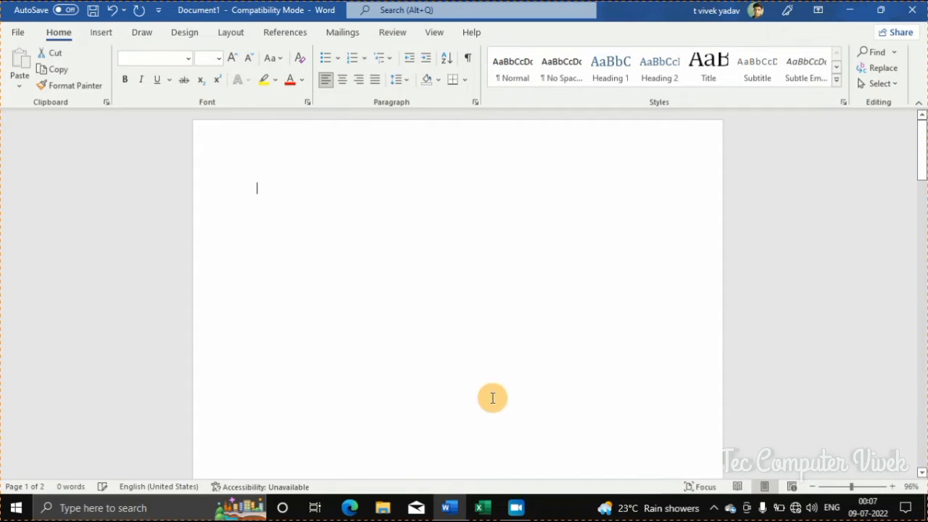
Insert the picture IMG_3301 (2) from this device's Desktop folder into the document and look it over
left_click(101, 33)
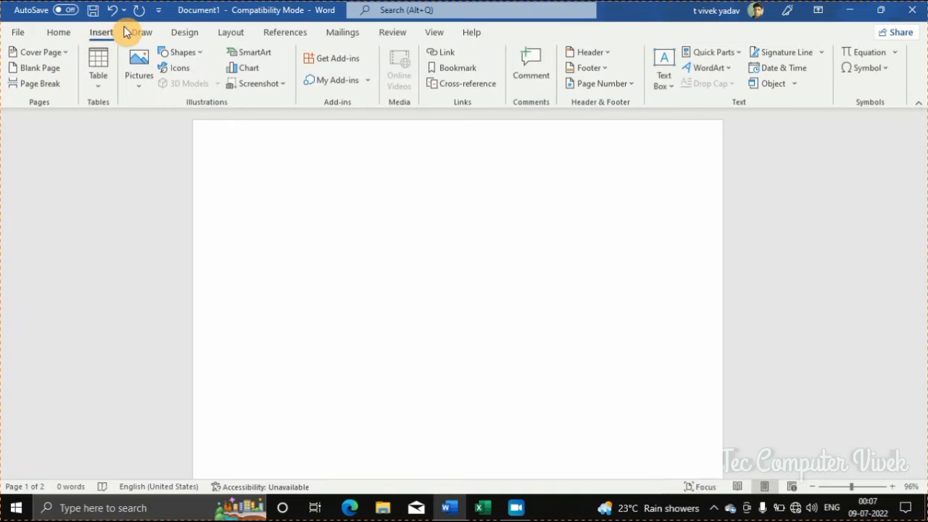
left_click(141, 85)
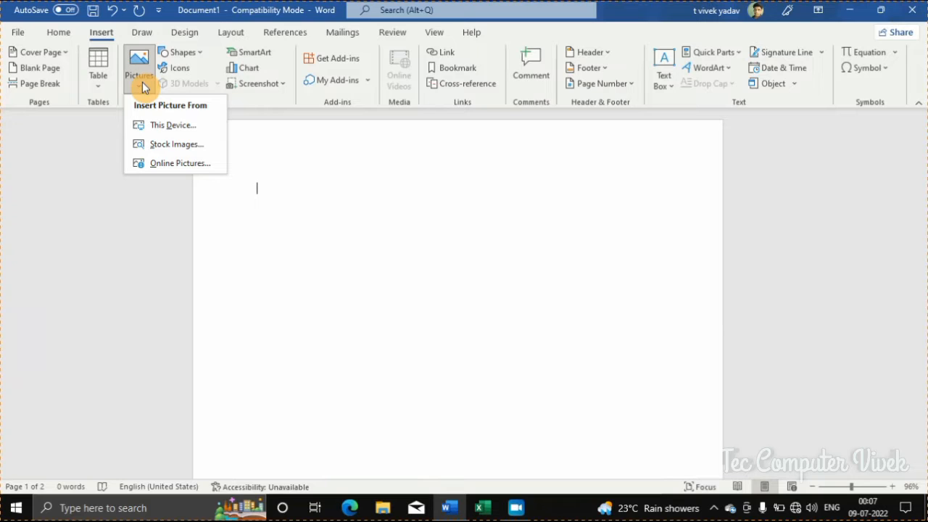
left_click(183, 129)
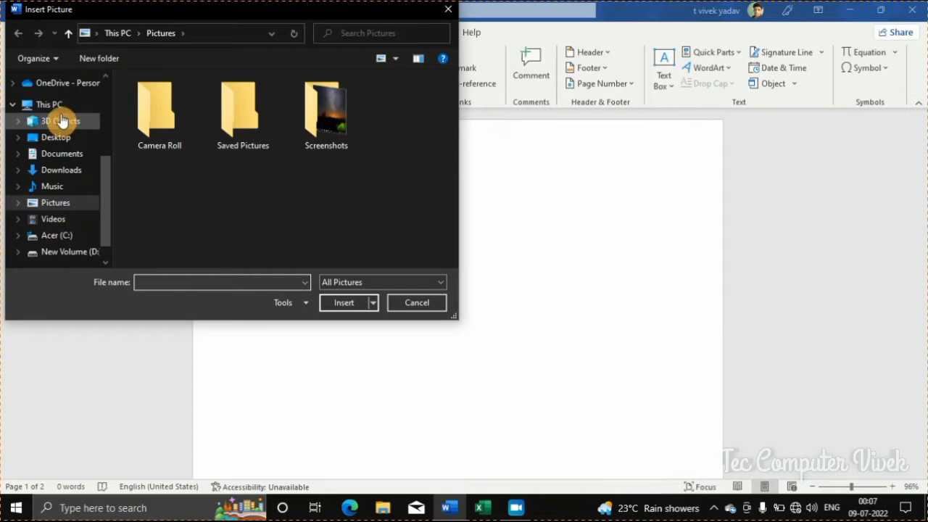
left_click(65, 139)
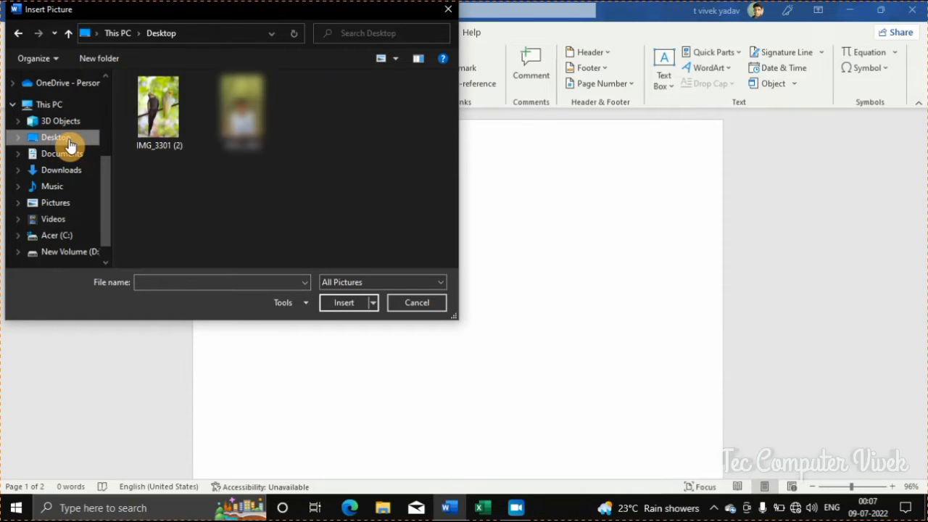
left_click(168, 140)
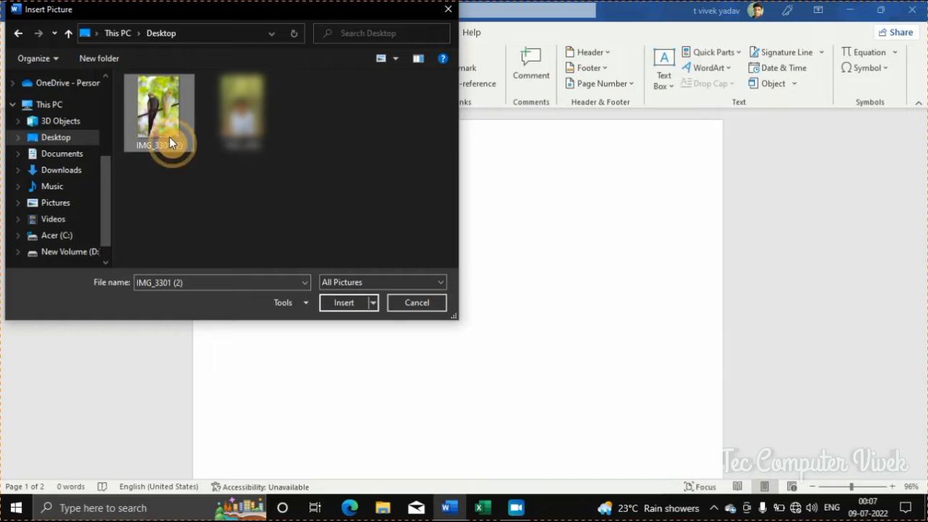
left_click(350, 308)
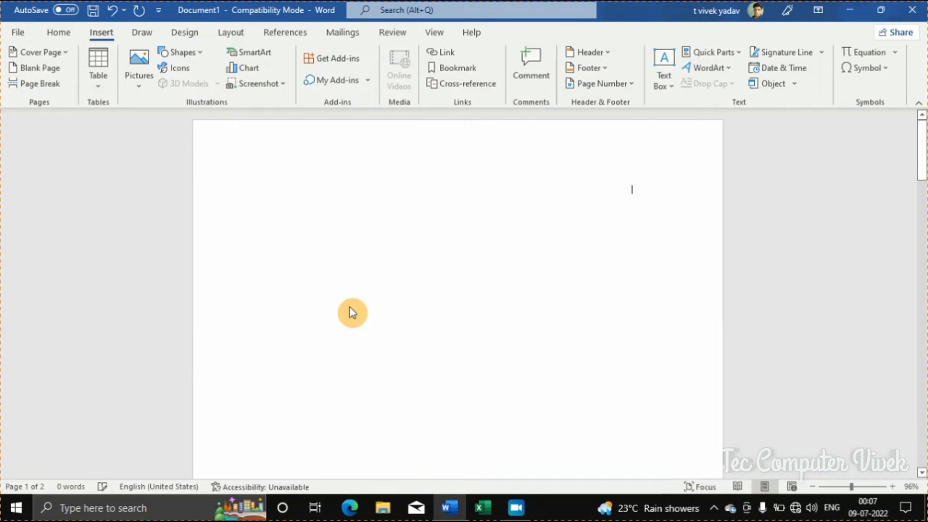
scroll(484, 267, "down", 2)
scroll(483, 268, "down", 5)
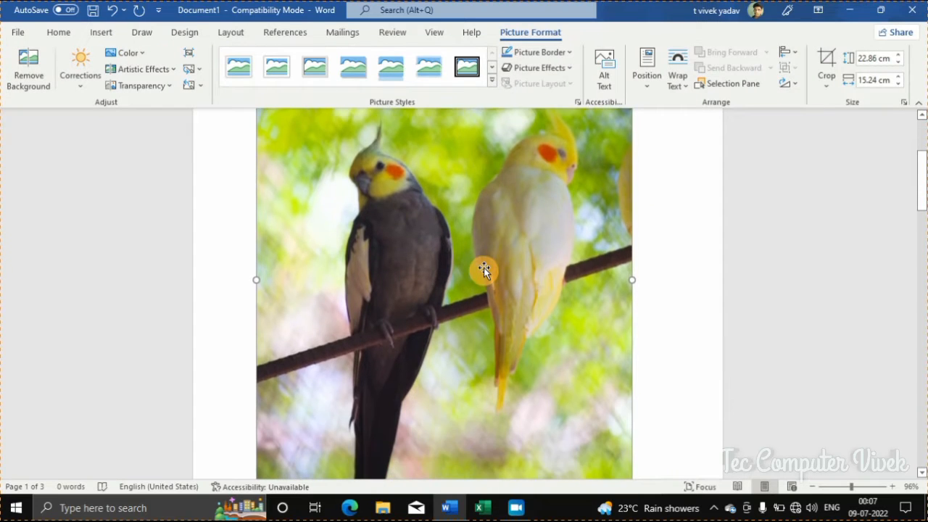
scroll(484, 265, "up", 5)
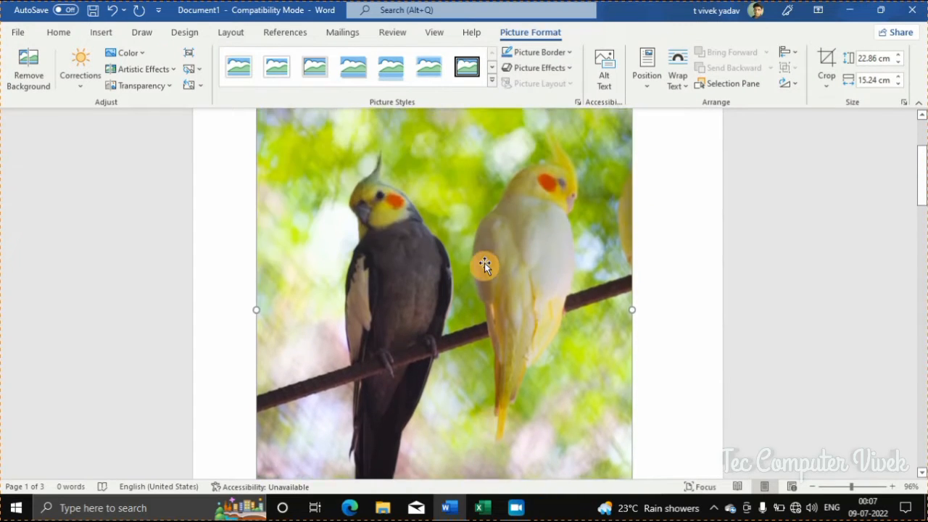
scroll(484, 263, "down", 1)
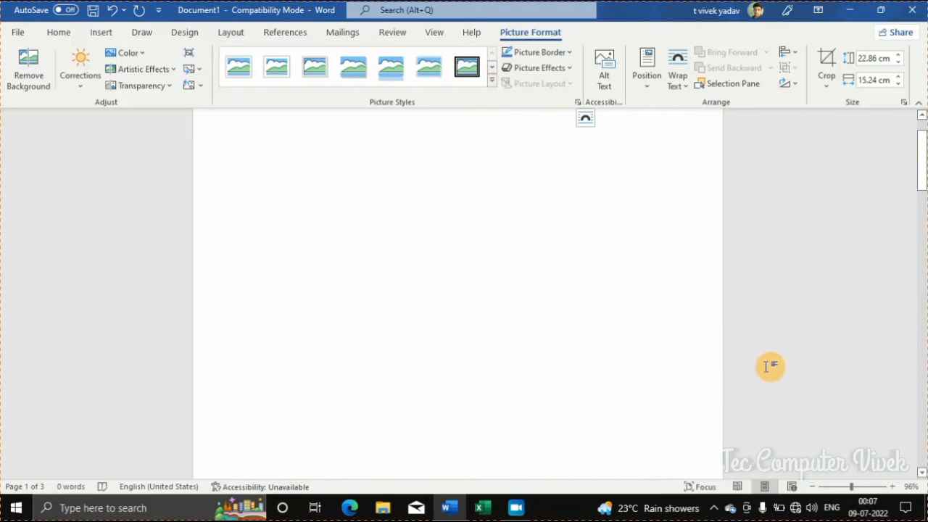
left_click_drag(855, 493, 843, 493)
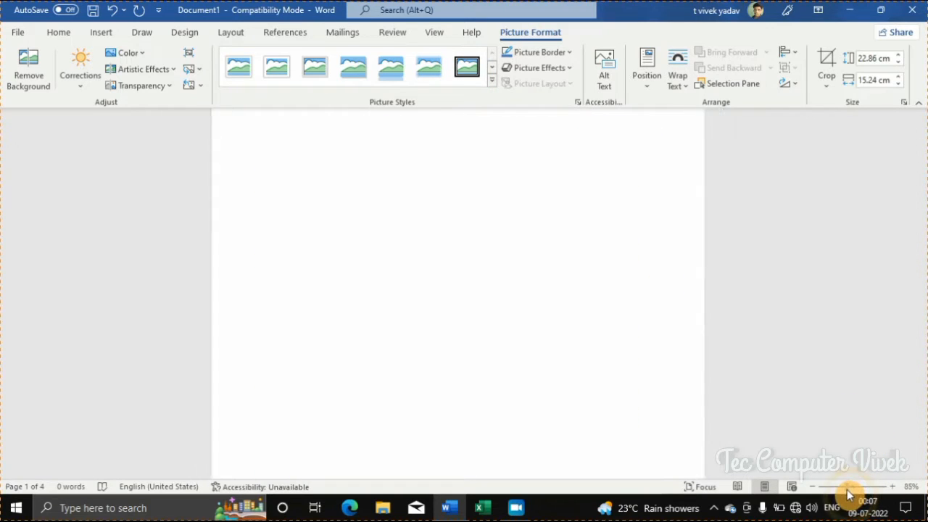
Look over the framed bird picture on the second page at 55% zoom
scroll(549, 396, "down", 3)
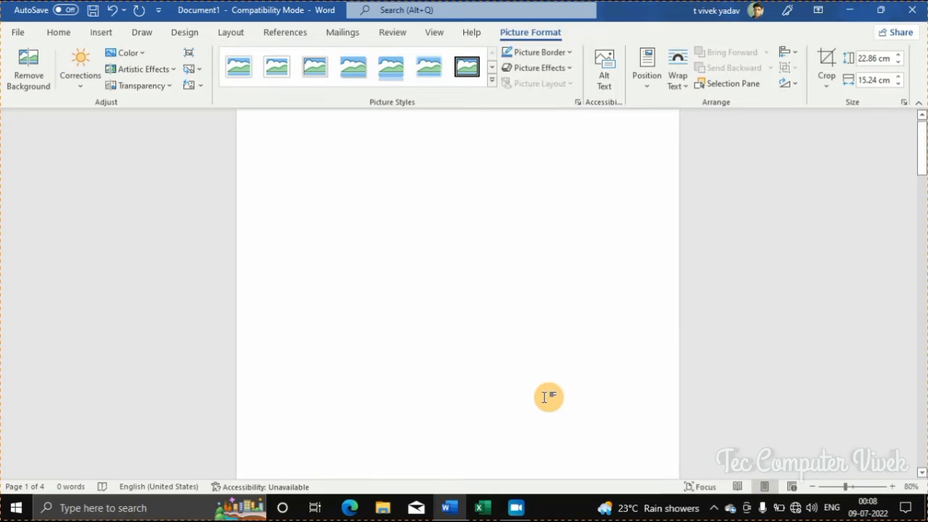
scroll(549, 393, "down", 5)
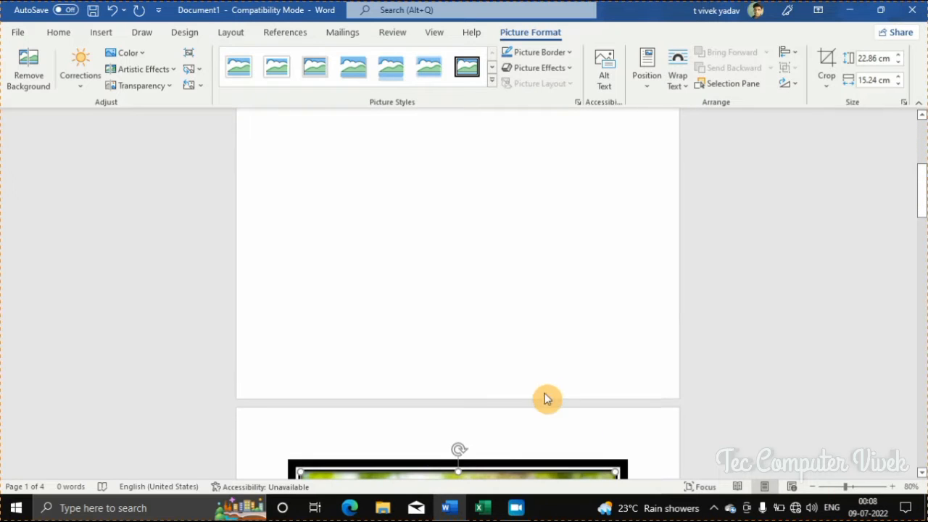
scroll(544, 387, "down", 5)
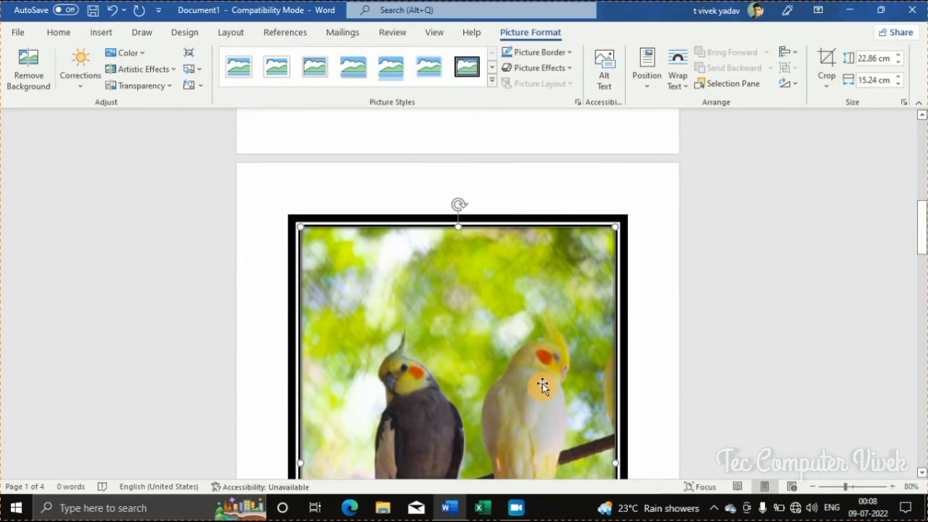
left_click(837, 487)
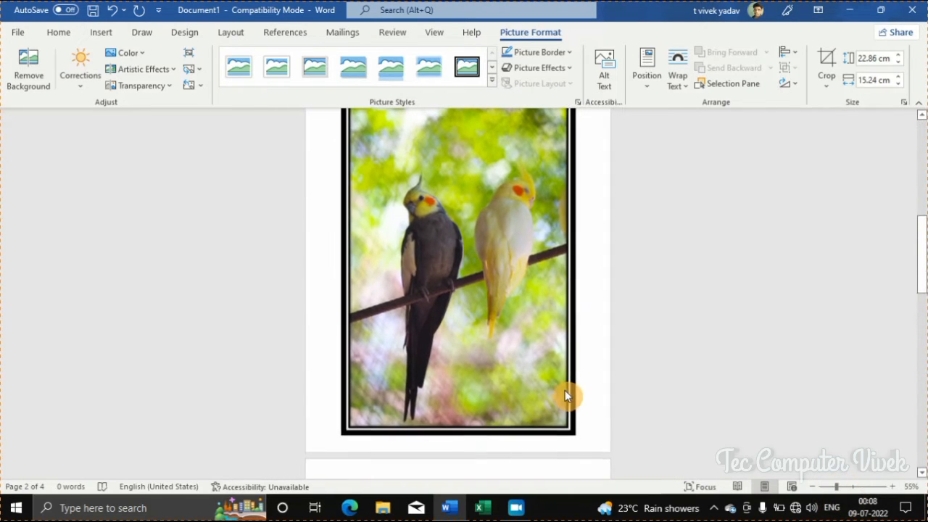
left_click(564, 390)
scroll(544, 384, "up", 1)
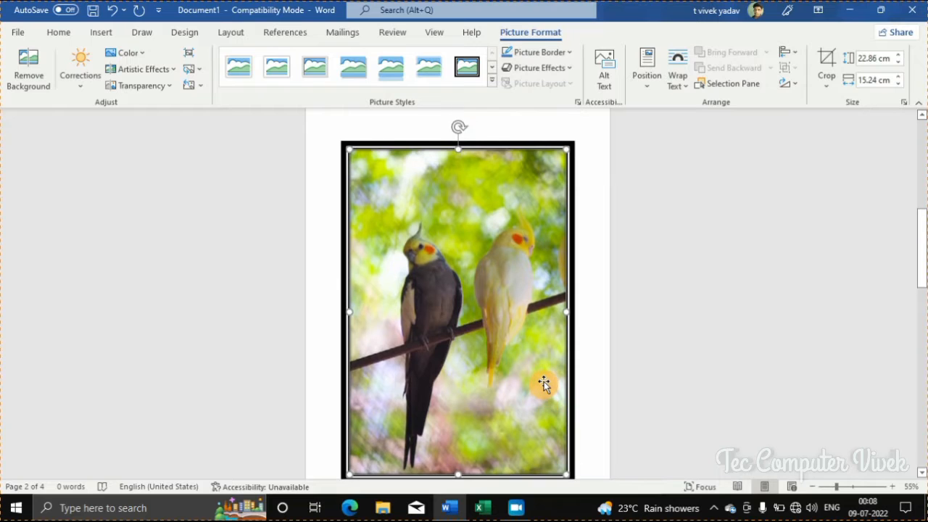
scroll(543, 383, "down", 1)
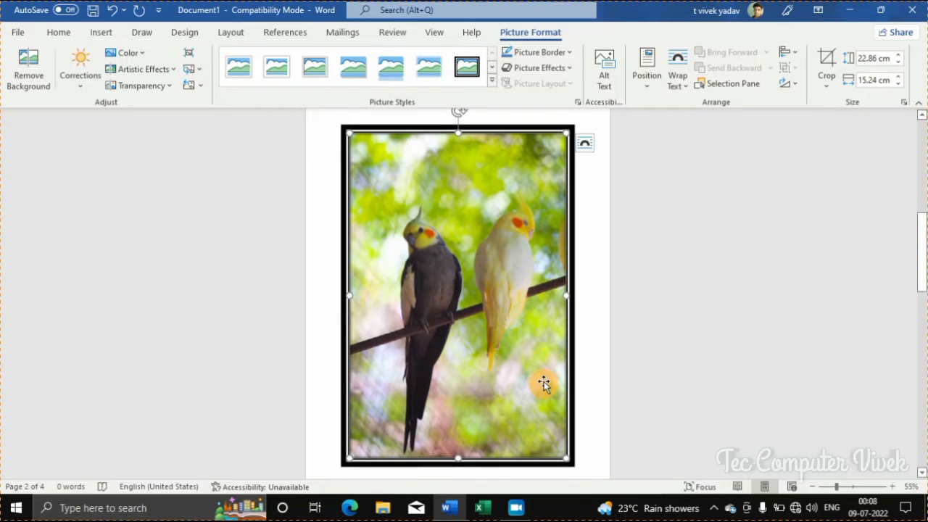
left_click(594, 323)
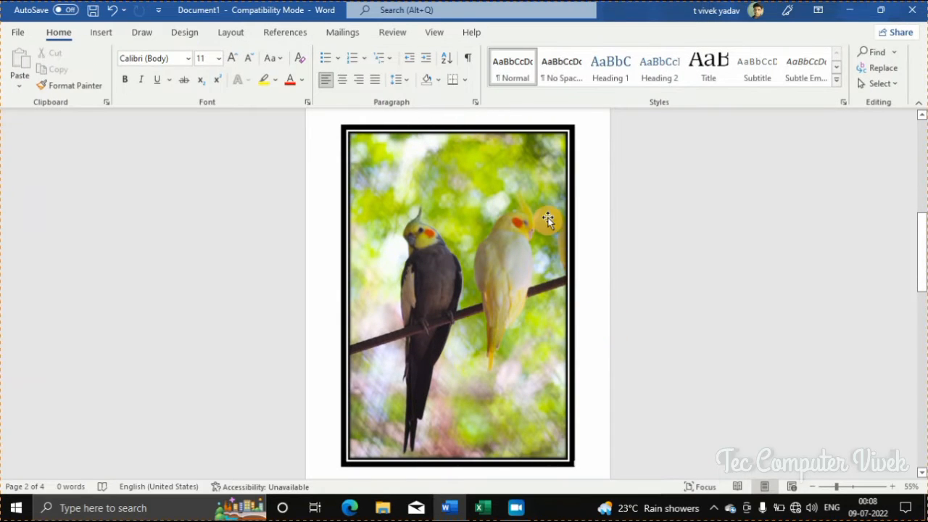
Crop the bird picture from its top edge to a height of about 19.13 cm
left_click(488, 210)
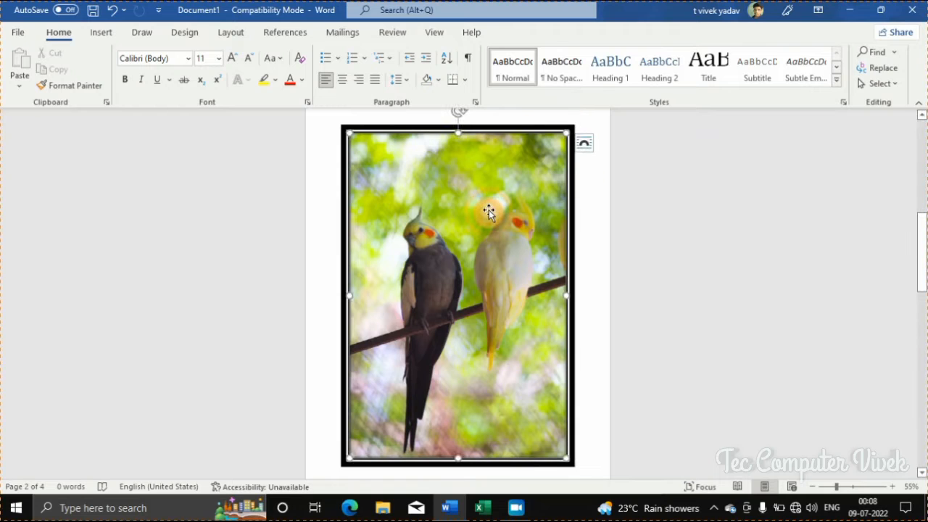
double_click(488, 209)
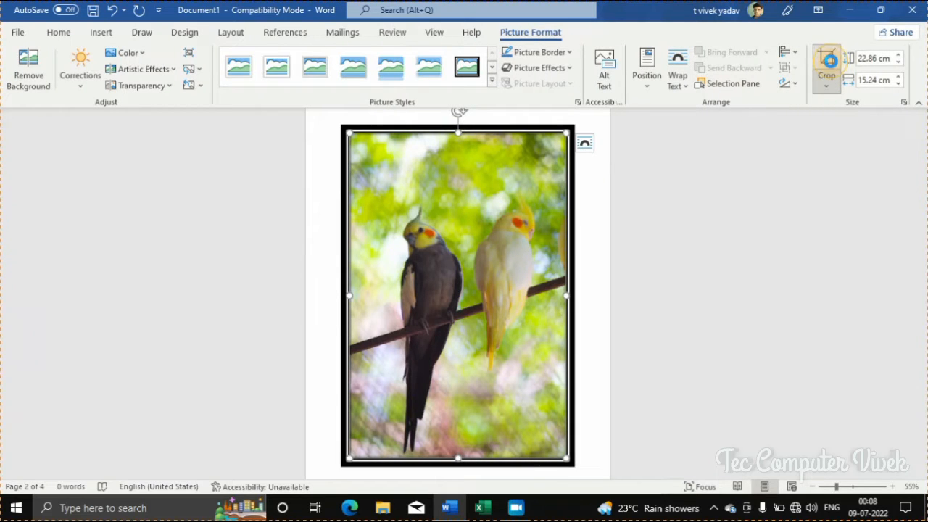
left_click(829, 61)
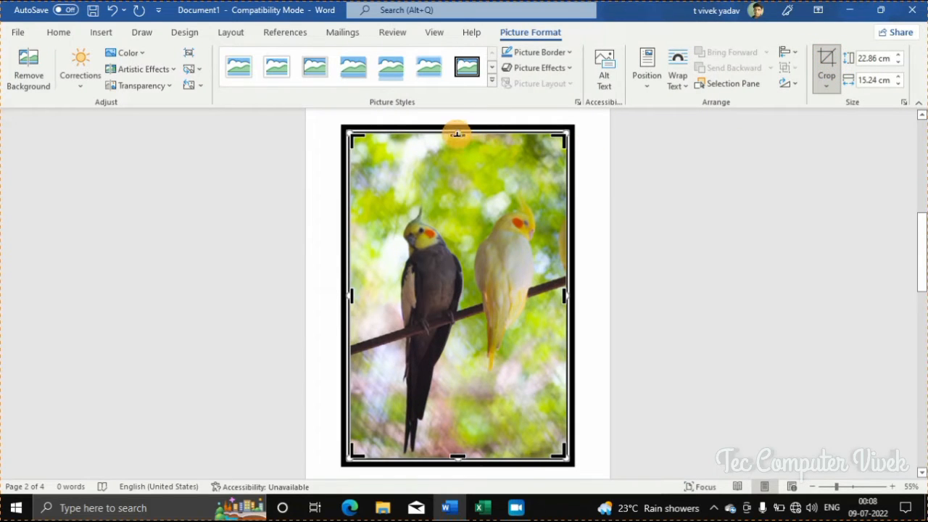
left_click_drag(457, 134, 460, 193)
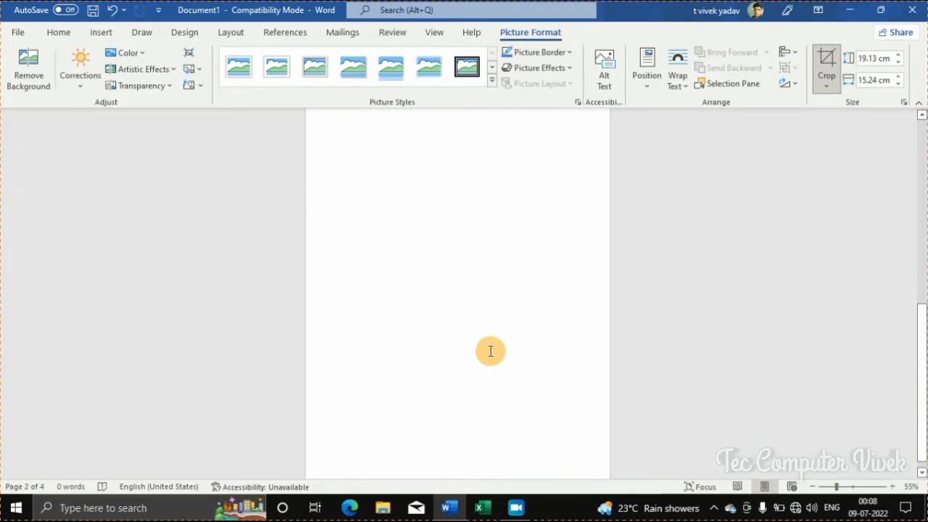
scroll(489, 346, "up", 10)
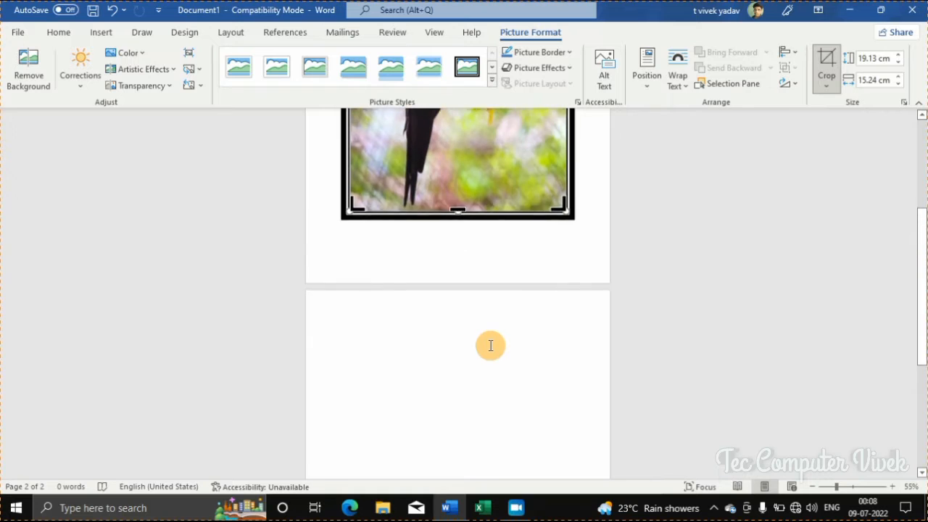
scroll(489, 345, "up", 5)
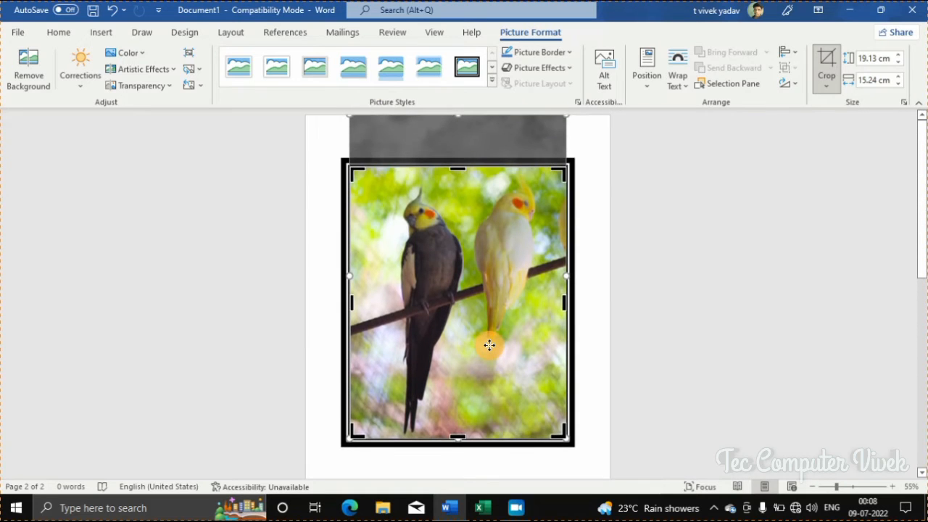
left_click(311, 162)
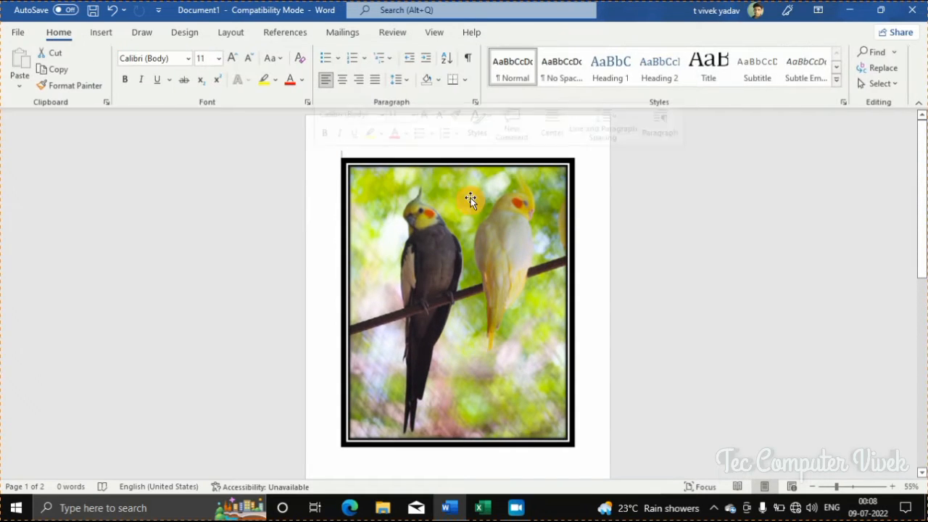
Resize the bird picture to about 15.13 cm high and 11.13 cm wide, and show its rotation options
left_click(456, 265)
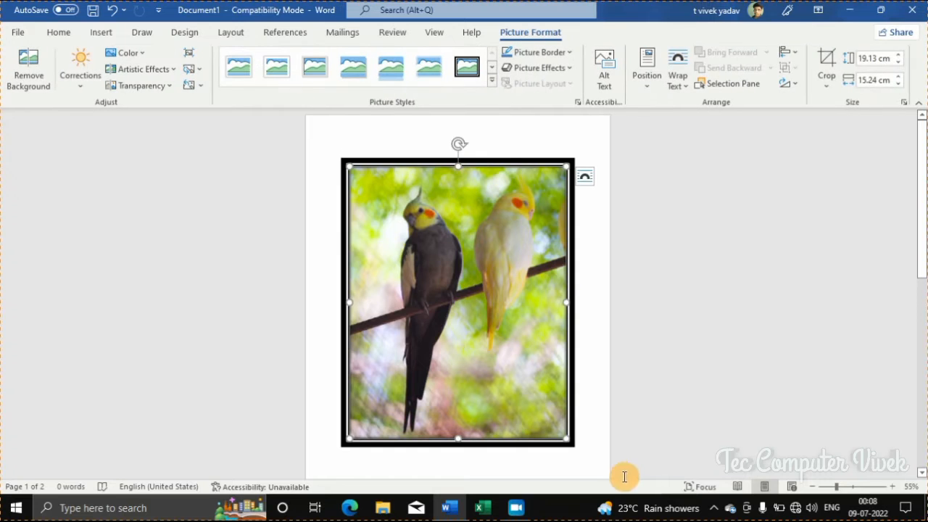
left_click_drag(539, 402, 430, 221)
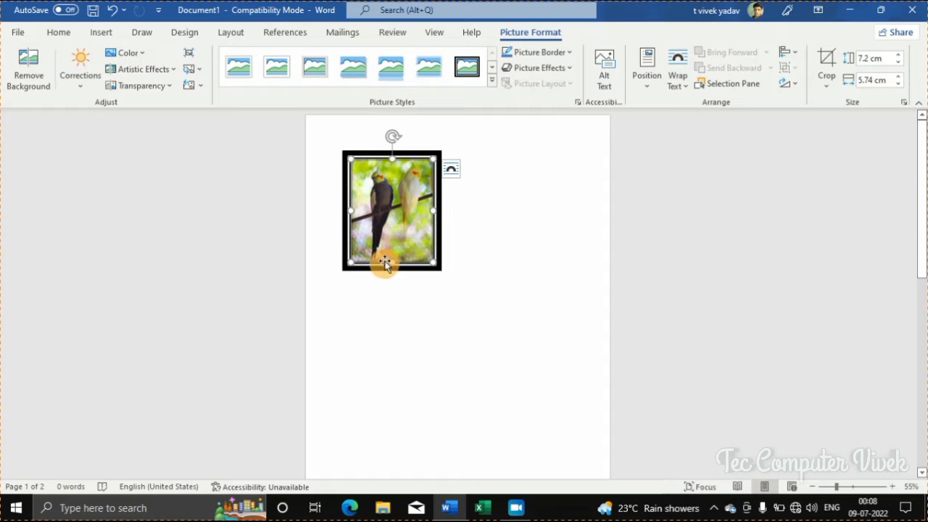
left_click_drag(390, 262, 402, 362)
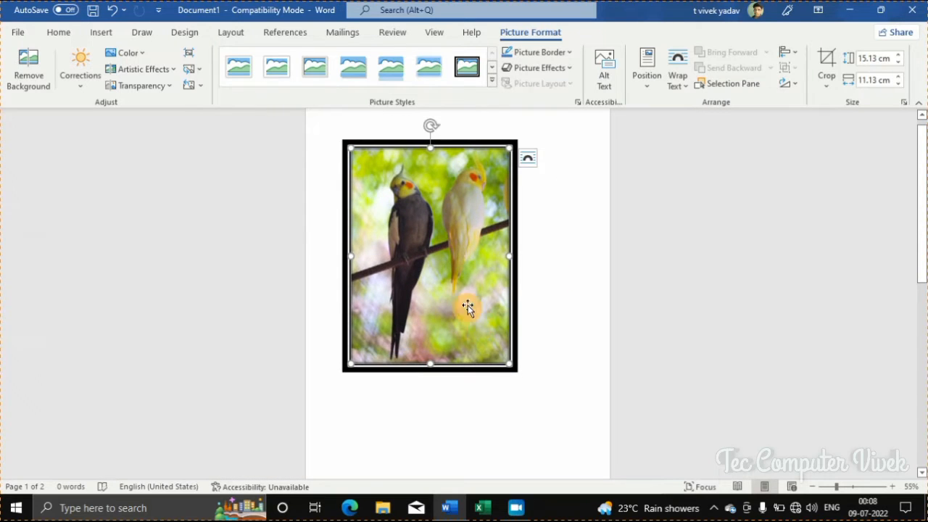
left_click(788, 86)
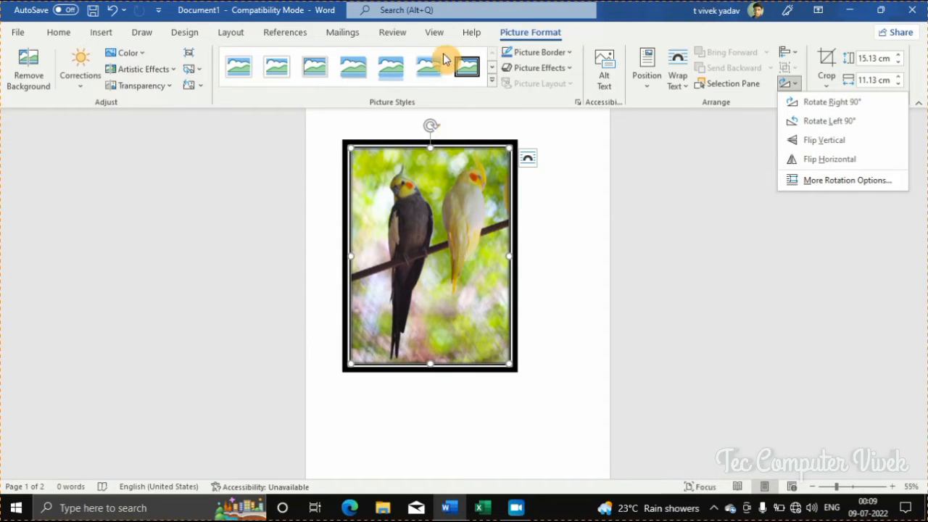
Insert a blank page before the page with the bird picture
left_click(102, 32)
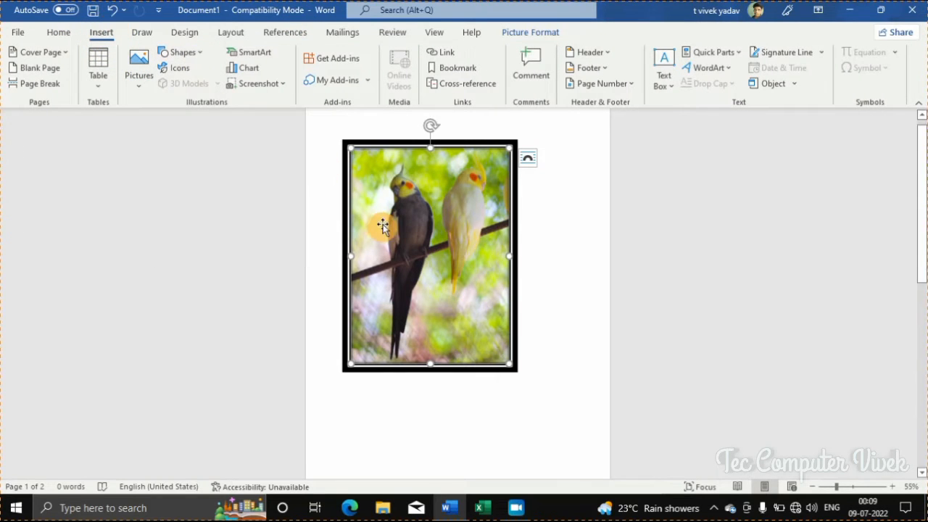
scroll(383, 230, "down", 5)
scroll(395, 240, "up", 1)
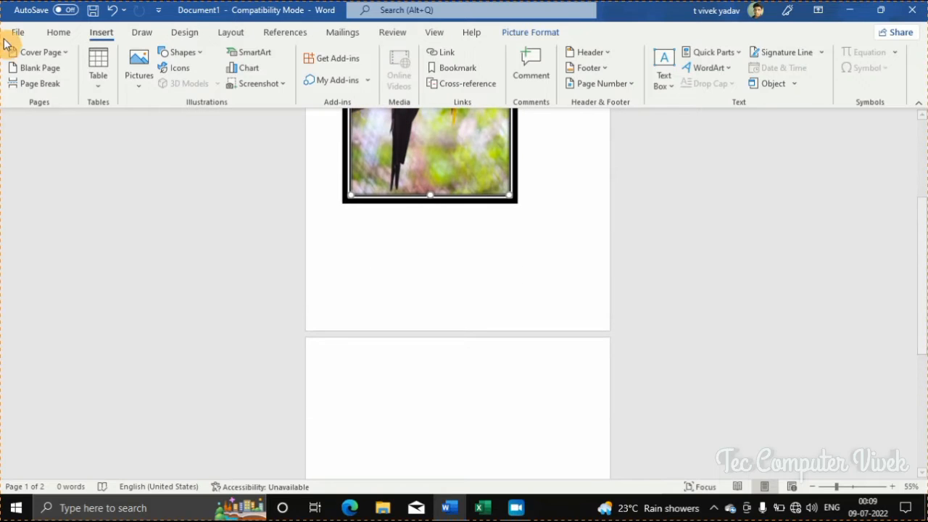
left_click(36, 67)
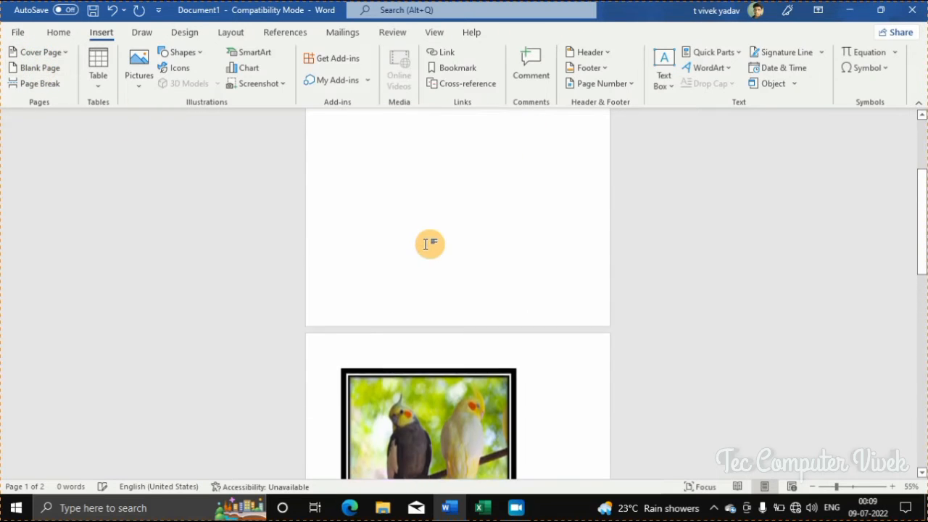
Enlarge the view to 91% and place the text cursor at the start of the blank first page's body
scroll(425, 245, "up", 4)
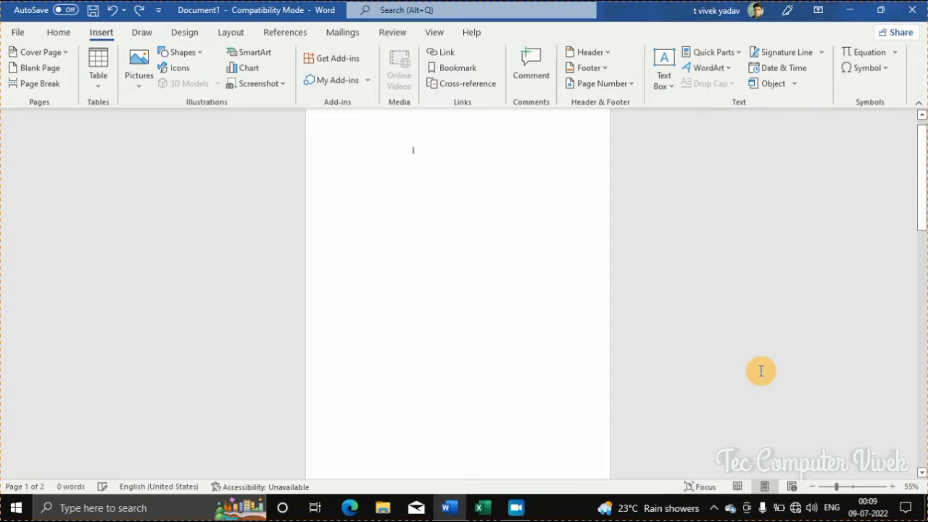
left_click_drag(836, 486, 850, 486)
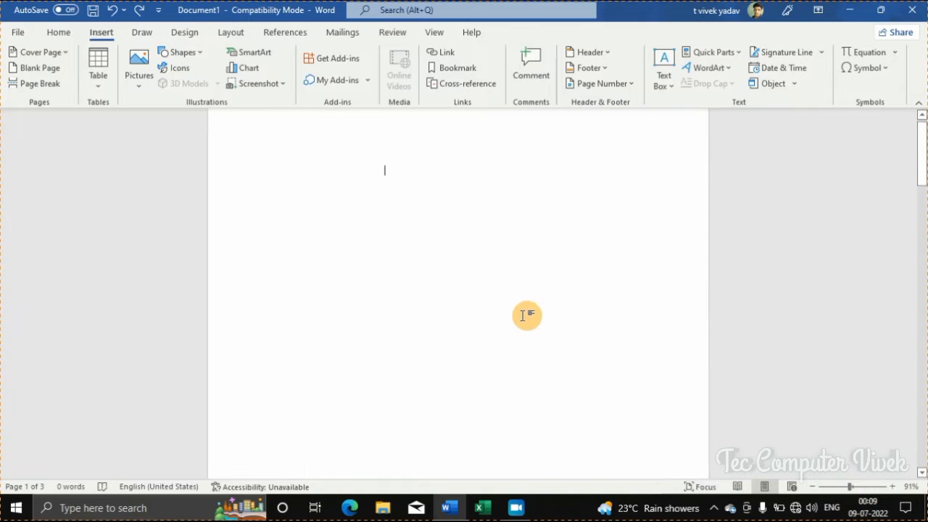
scroll(519, 290, "up", 1)
left_click(239, 153)
double_click(266, 170)
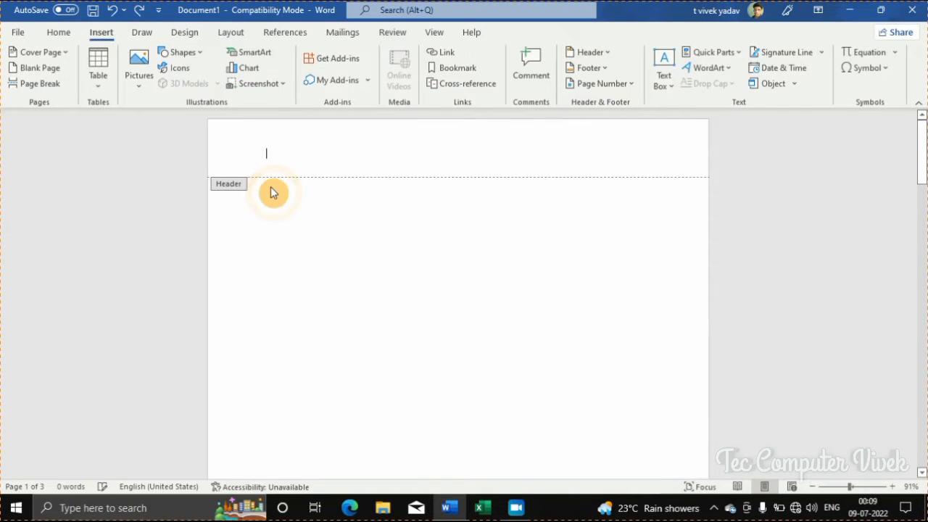
double_click(273, 272)
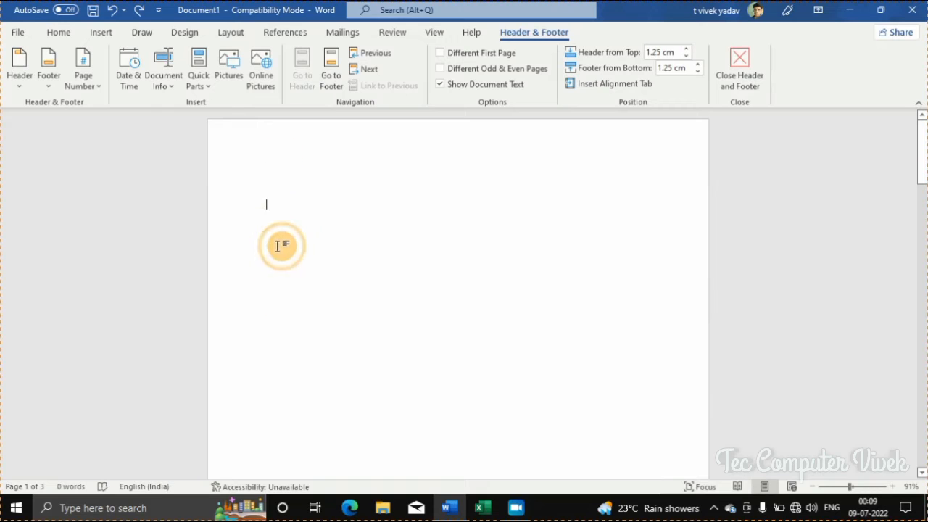
Draw a bevel shape about 6.42 cm high and 7.04 cm wide in the upper middle of the first page
left_click(102, 32)
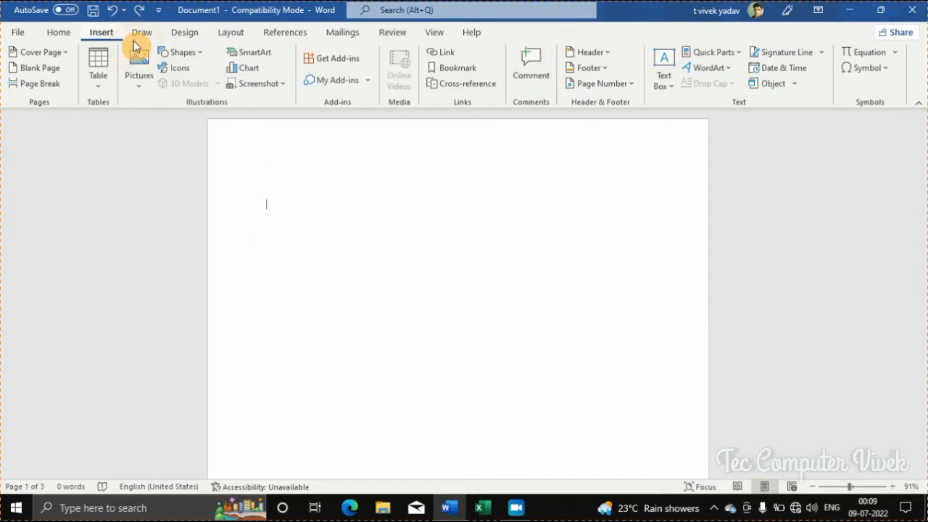
left_click(181, 53)
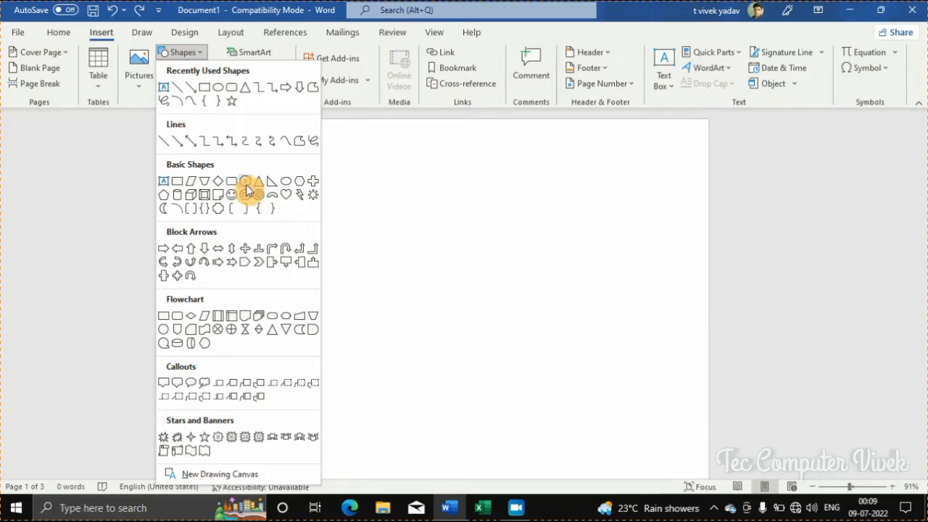
left_click(206, 201)
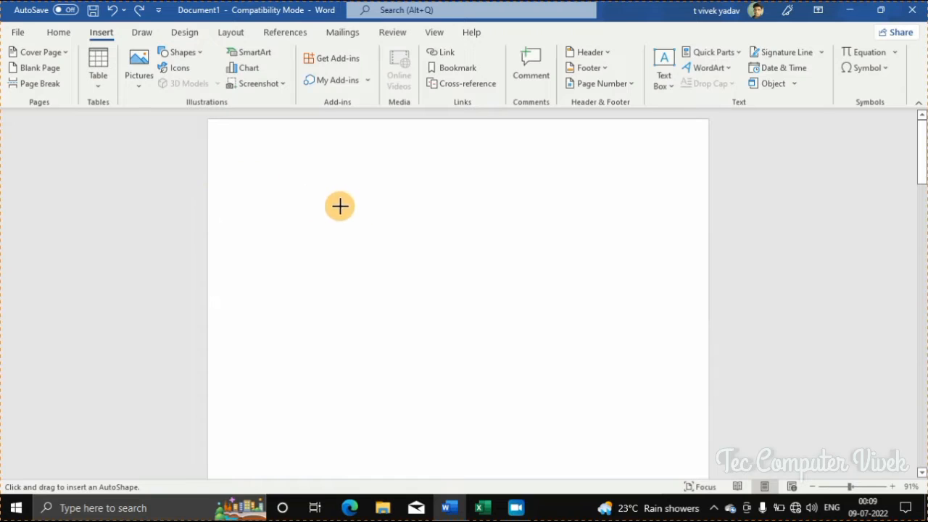
left_click_drag(337, 203, 500, 351)
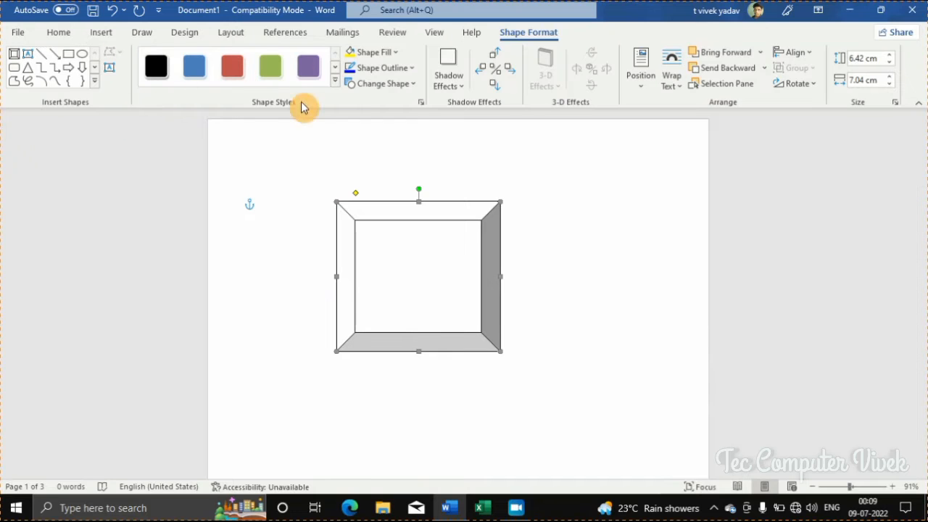
Add the text "Tec computer vivek" inside the bevel shape and select the shape
left_click(110, 69)
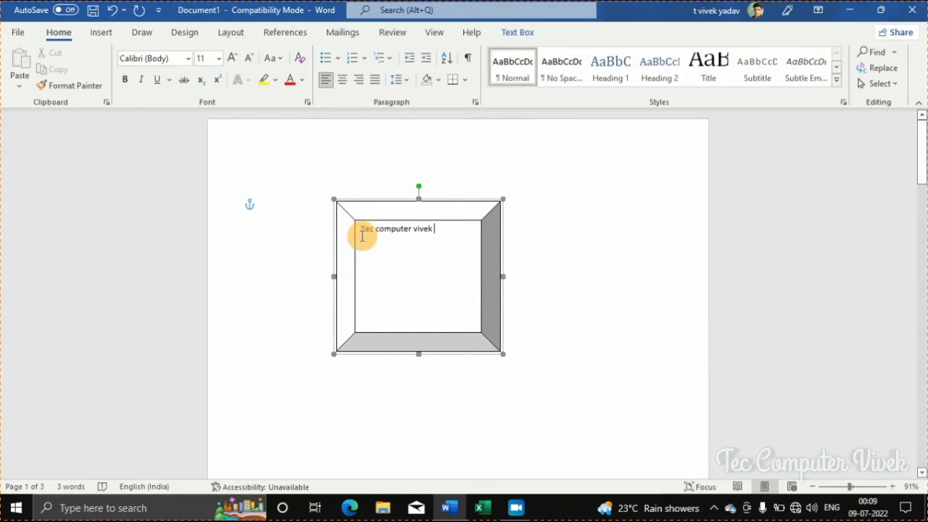
triple_click(391, 262)
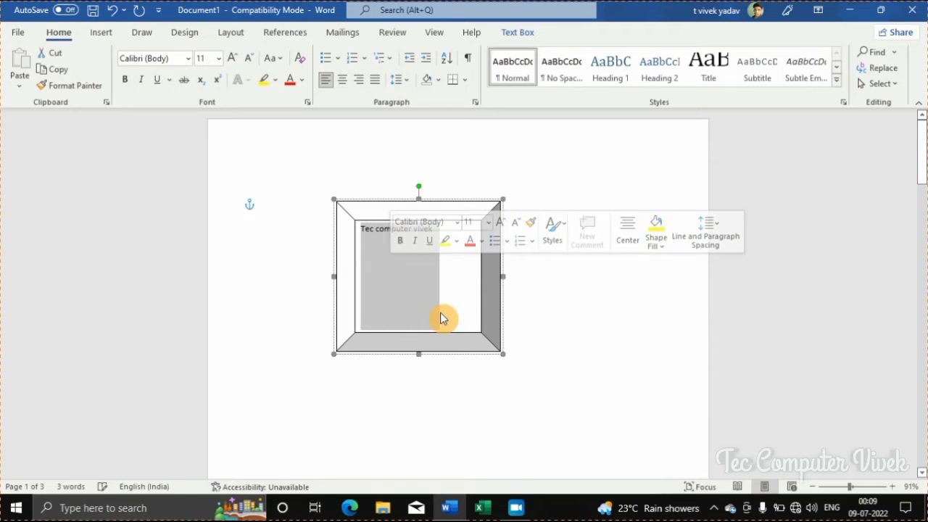
left_click(502, 304)
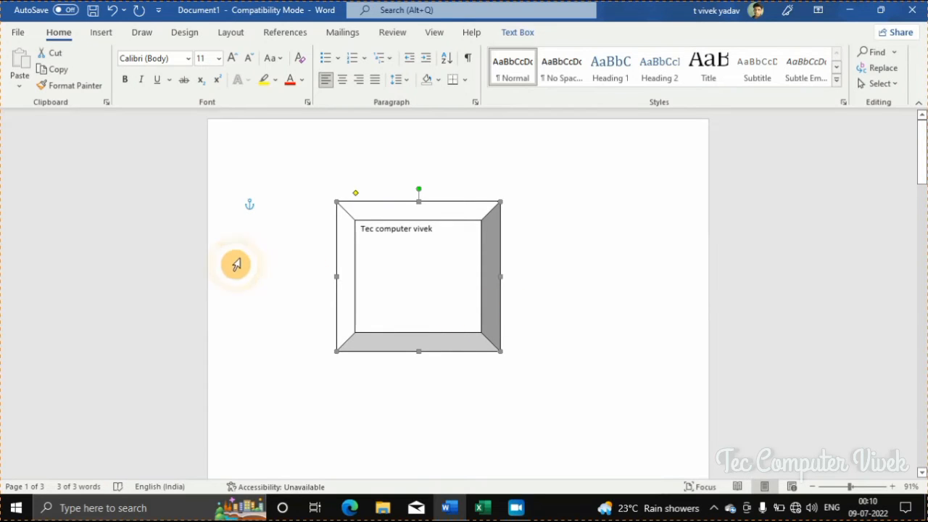
Apply the solid teal text box style to the bevel shape on the first page
left_click(109, 33)
left_click(399, 308)
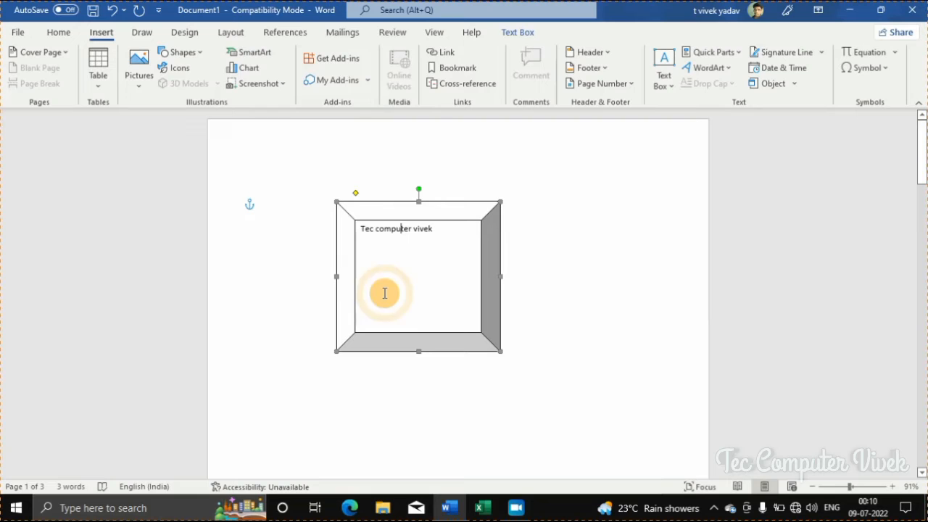
left_click(369, 215)
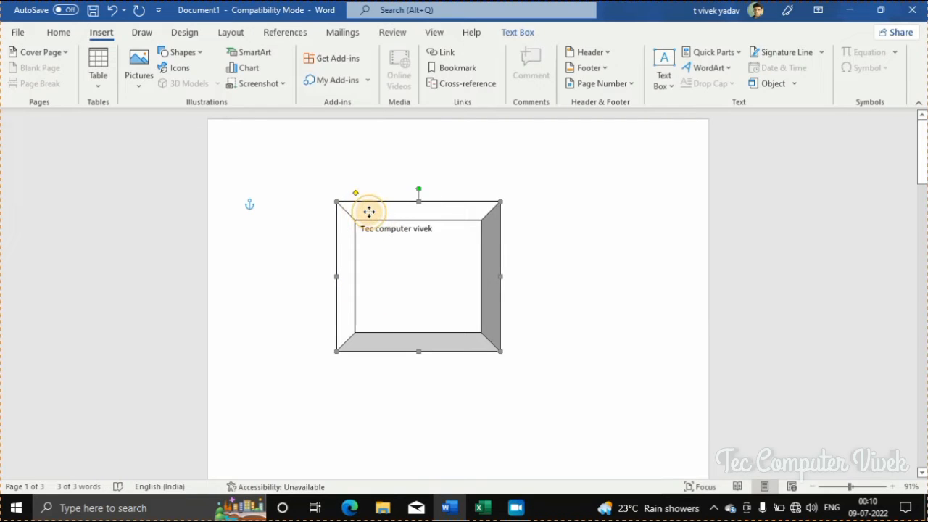
double_click(369, 211)
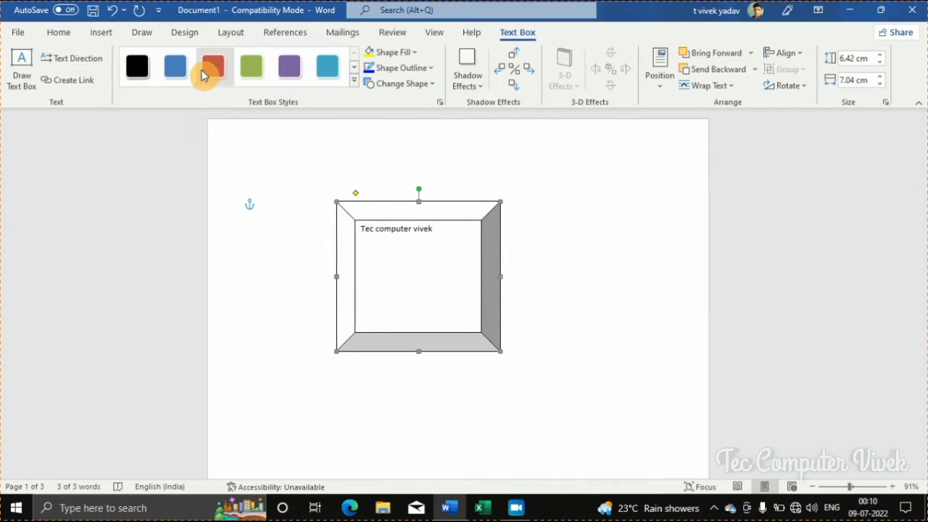
left_click(178, 77)
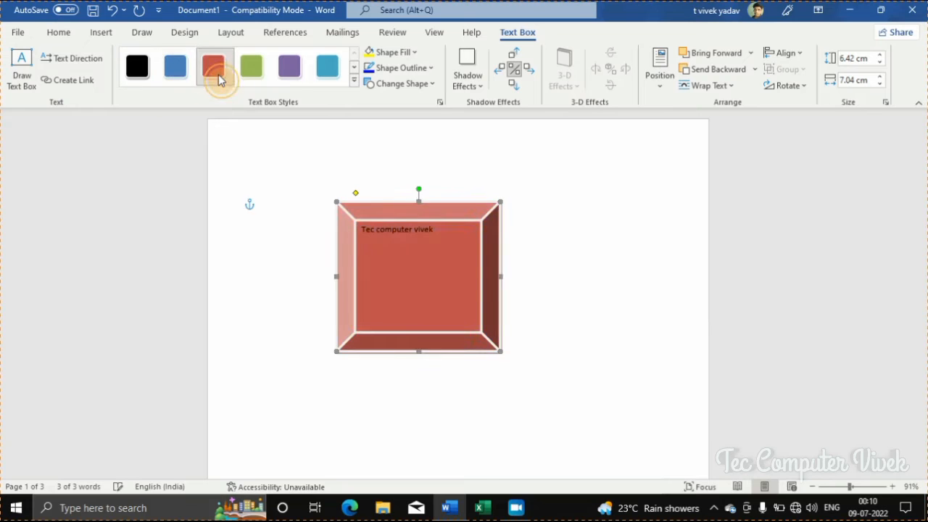
left_click(326, 67)
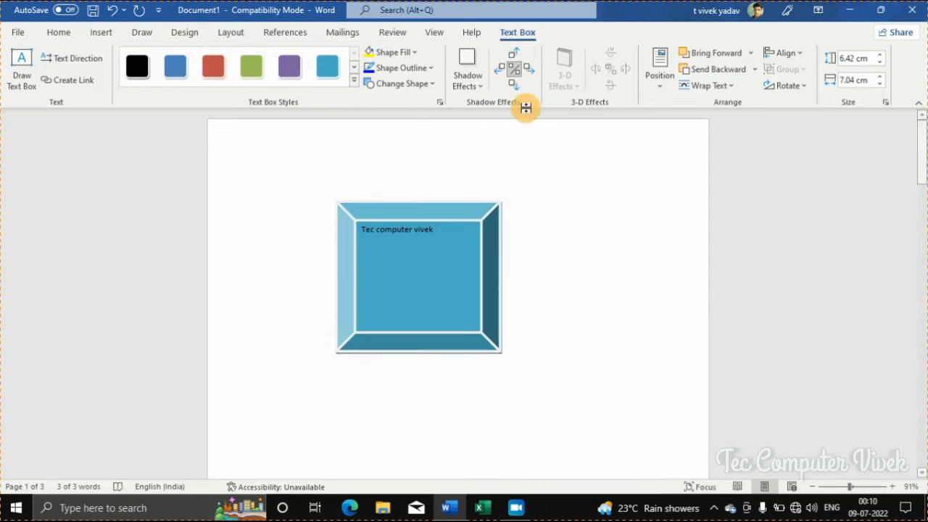
Add a shadow to the bevel shape, nudge it, and replace it with a perspective shadow falling to the left
left_click(511, 71)
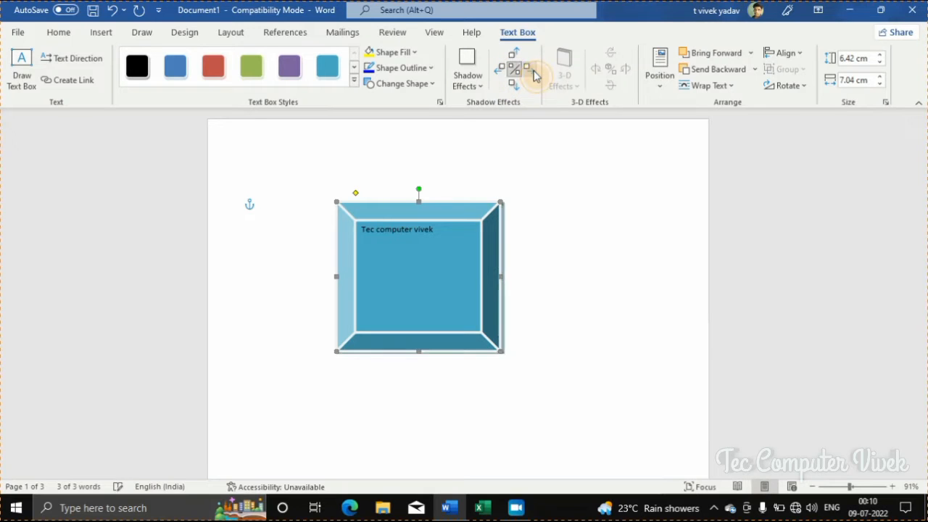
left_click(532, 73)
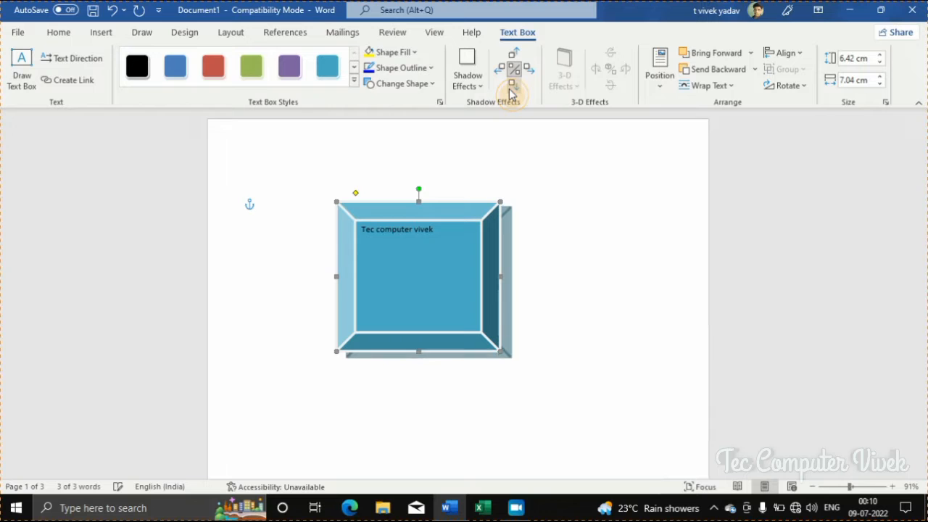
left_click(512, 86)
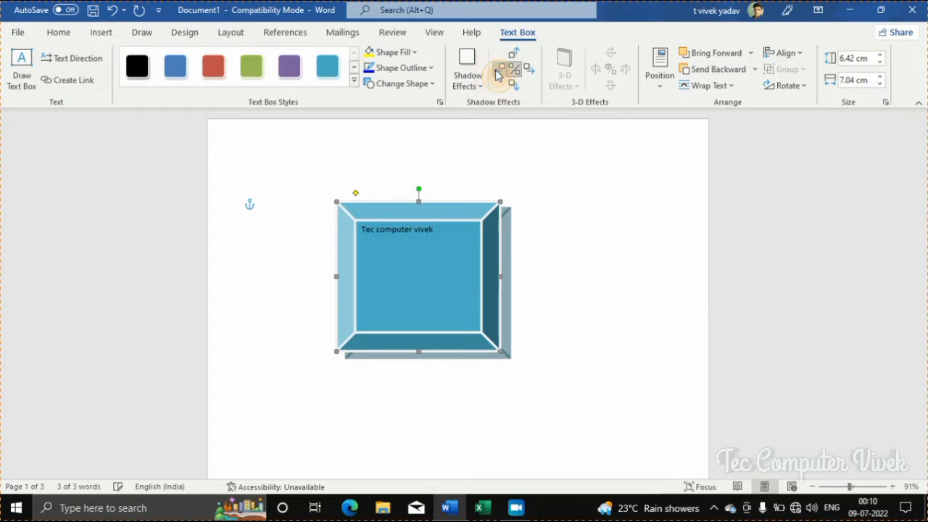
left_click(466, 73)
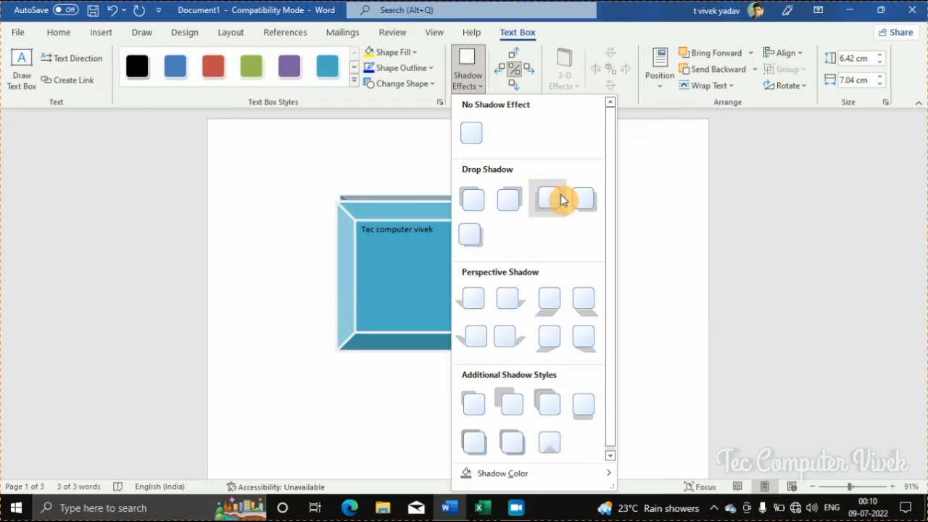
left_click(489, 341)
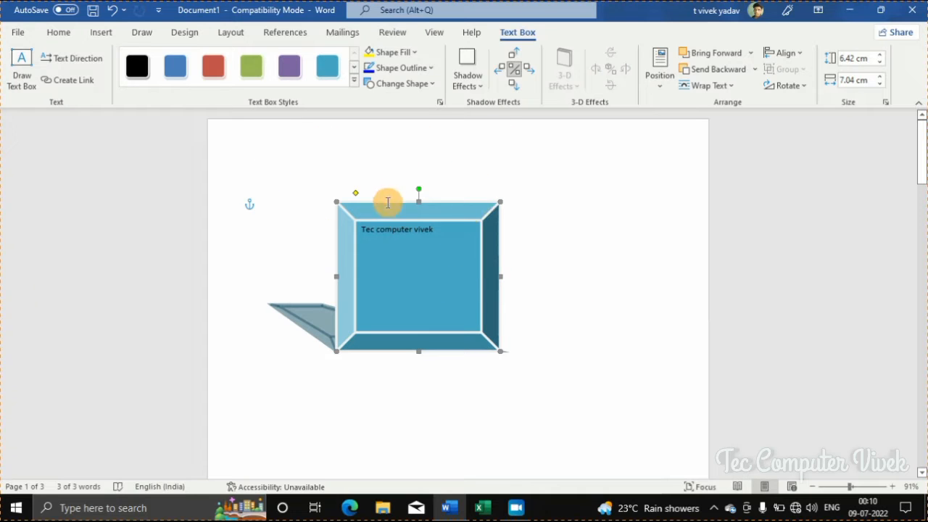
Remove the blank page behind the bevel shape so the bird picture moves up to the first page
left_click_drag(285, 201, 494, 500)
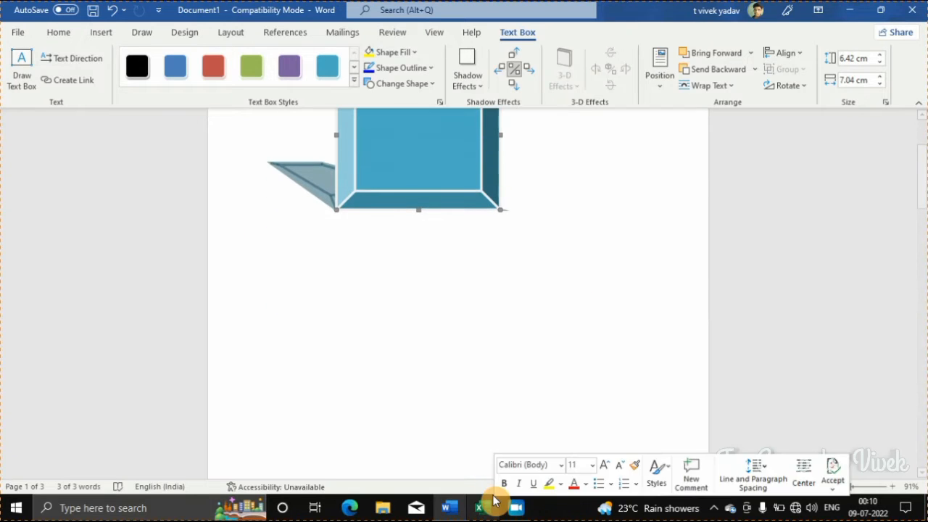
key("ctrl+z")
key("ctrl+z")
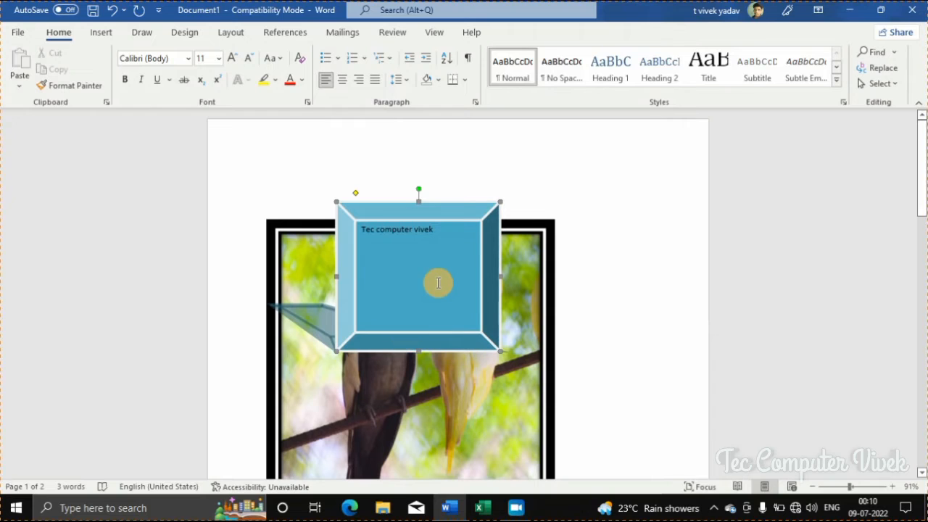
Insert a blank page at the empty line above the bird picture
left_click(275, 173)
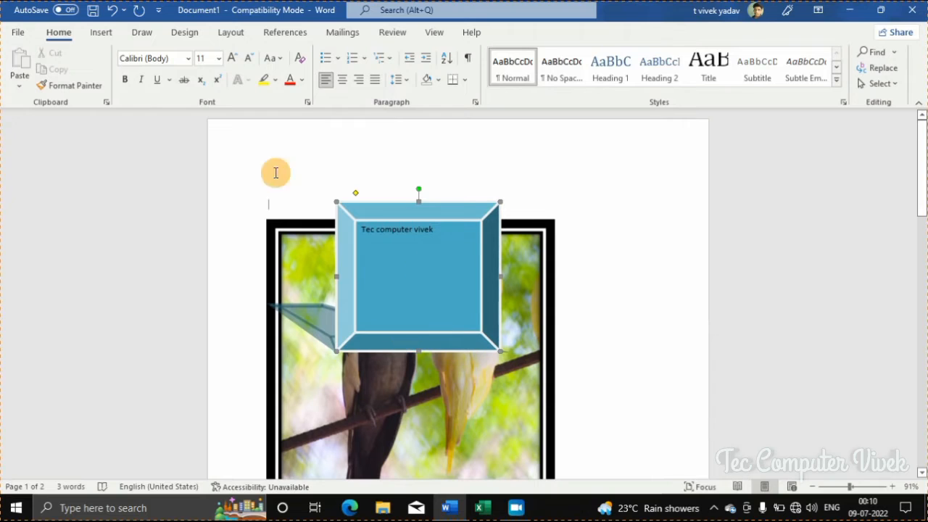
left_click(98, 35)
left_click(40, 68)
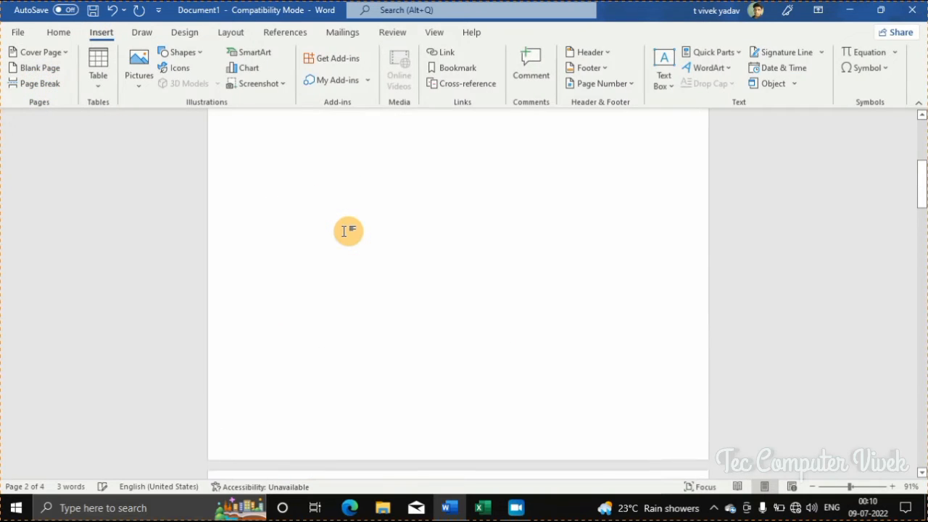
Try to insert an icon on the blank second page
scroll(348, 231, "up", 3)
scroll(345, 229, "down", 6)
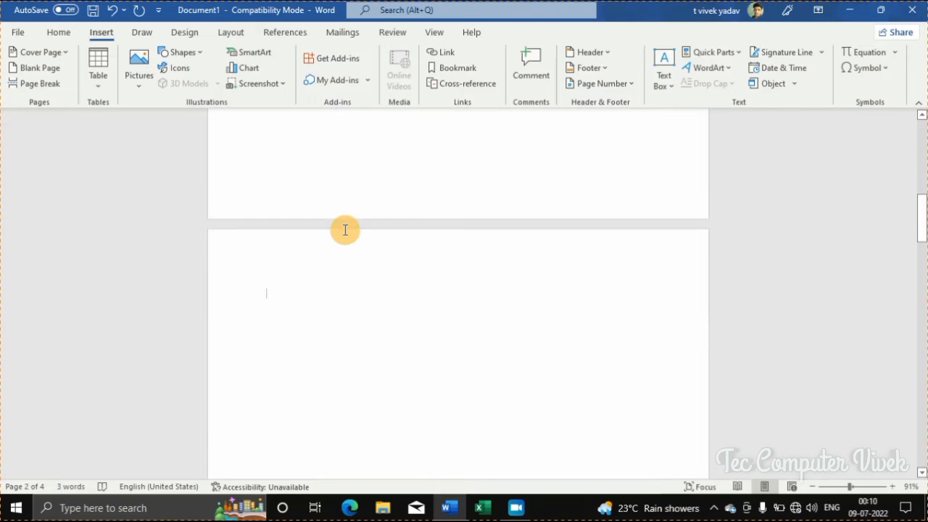
scroll(345, 230, "down", 3)
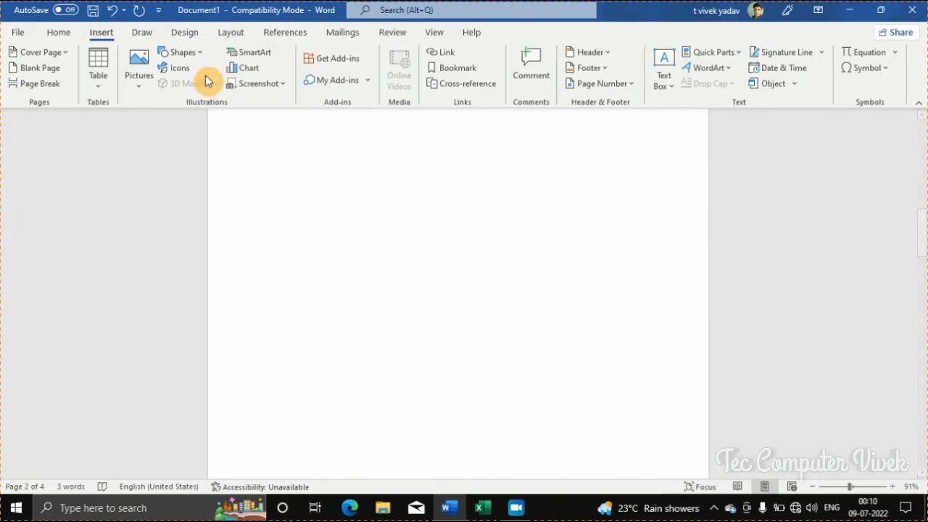
left_click(176, 68)
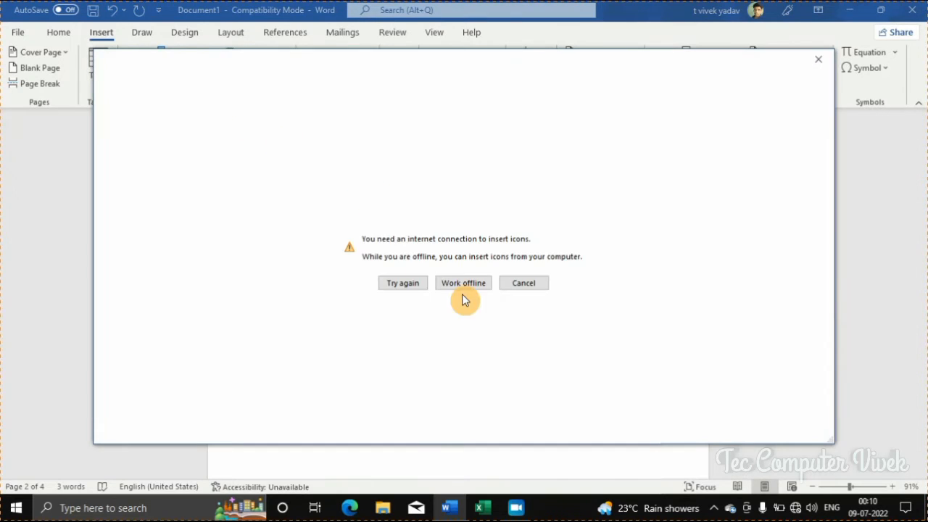
left_click(528, 283)
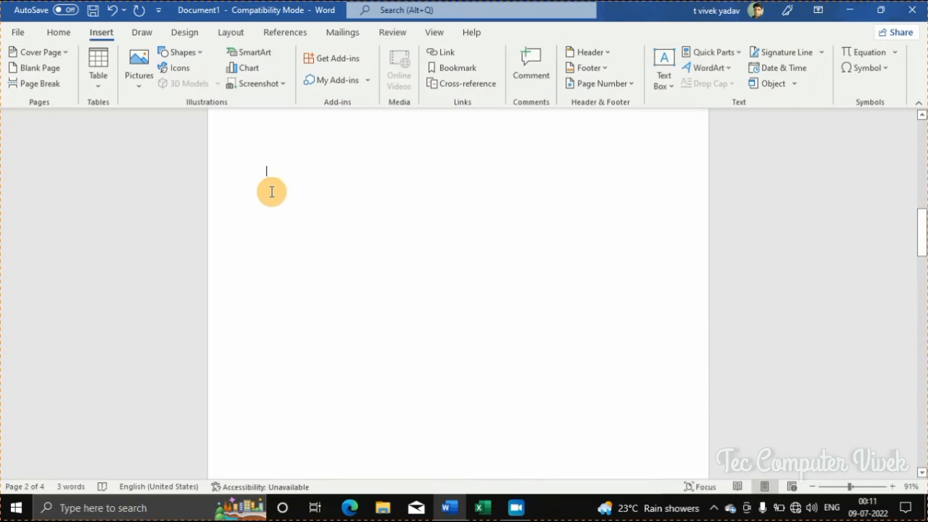
Insert a Continuous Arrow Process SmartArt graphic on the blank second page
left_click(274, 58)
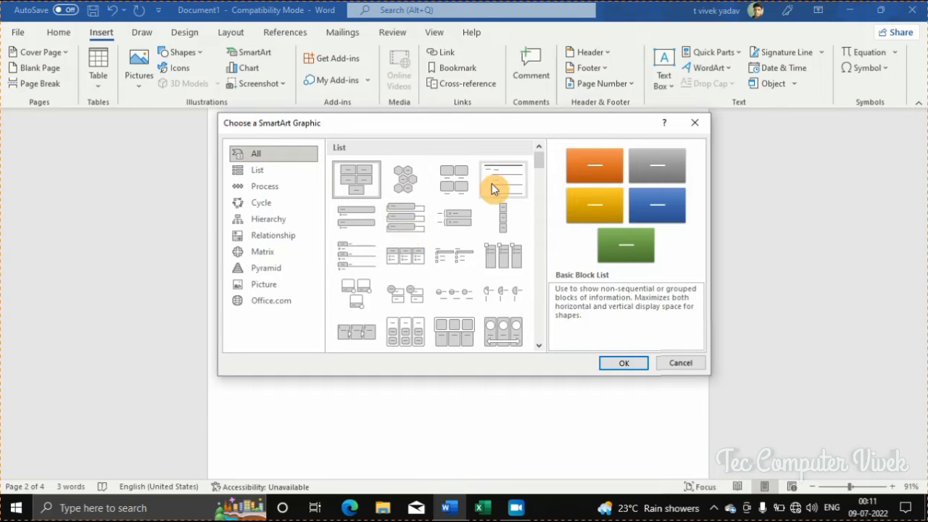
scroll(491, 292, "down", 3)
scroll(491, 294, "up", 1)
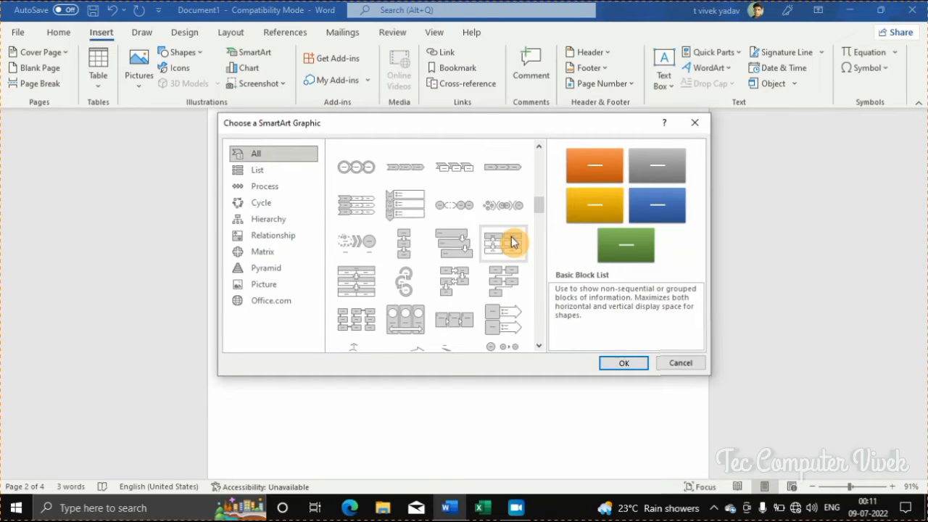
scroll(500, 244, "down", 1)
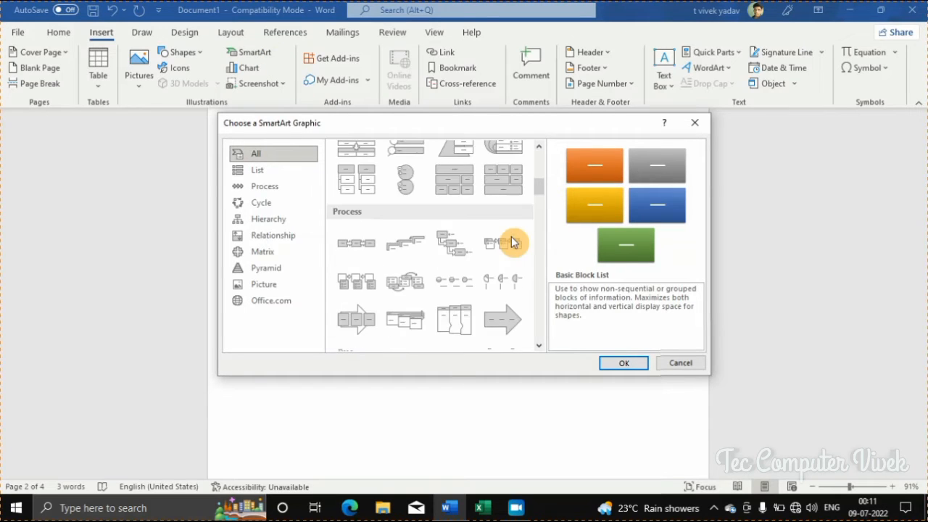
left_click(505, 319)
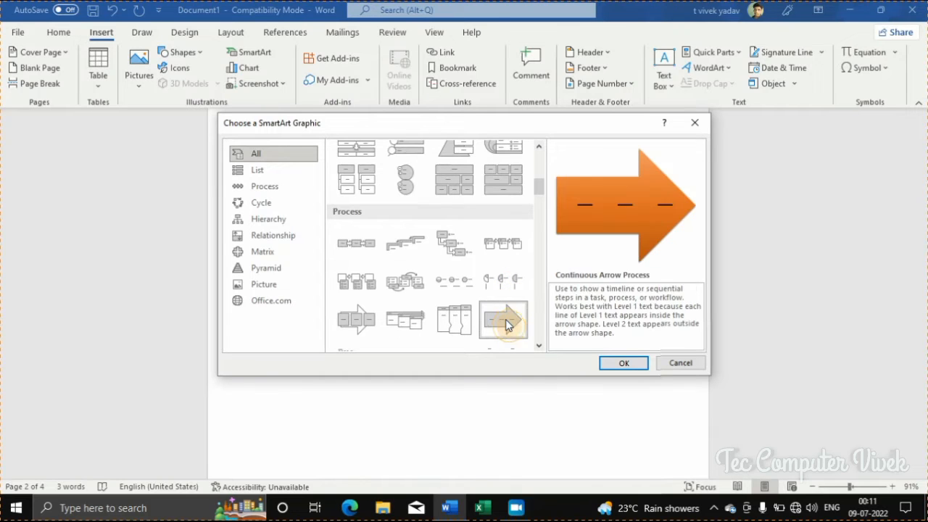
left_click(622, 363)
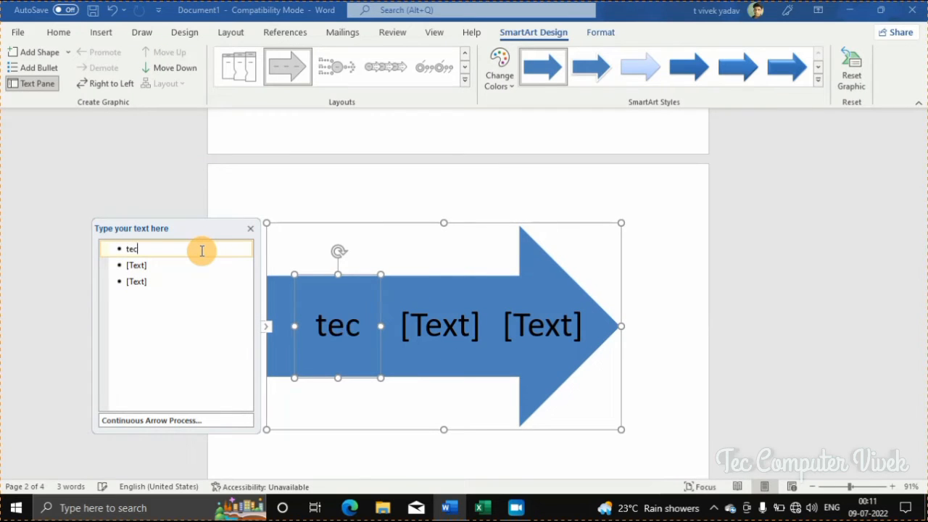
Fill the arrow graphic's three text entries with "tec", "computer" and "vivek", and close its text pane
left_click(167, 266)
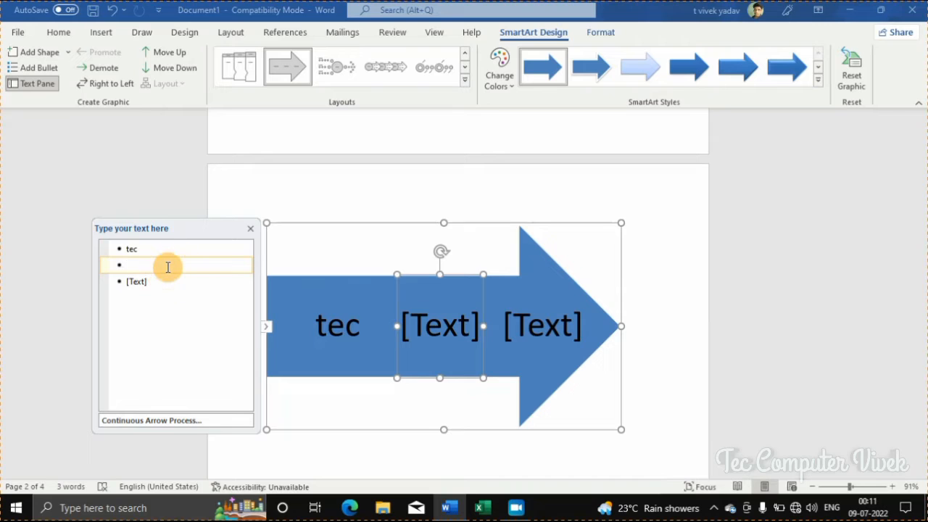
type("computer")
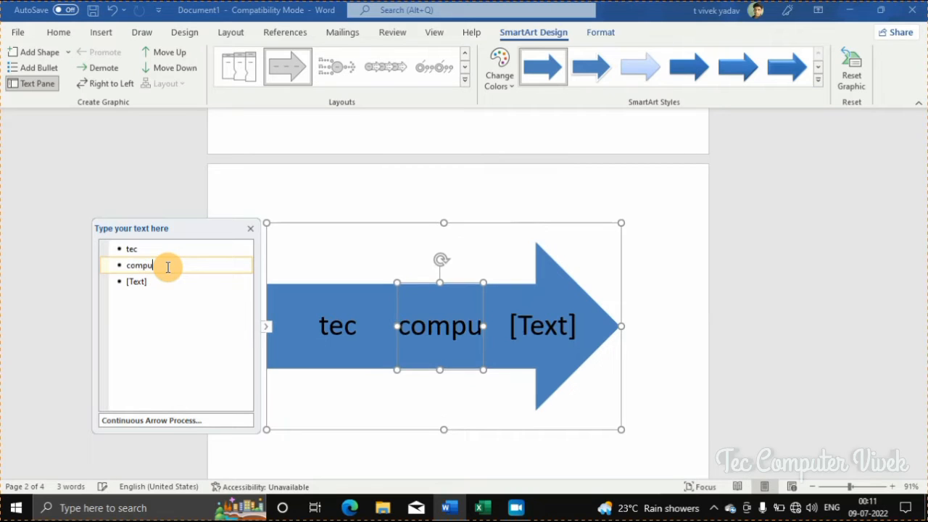
left_click(155, 287)
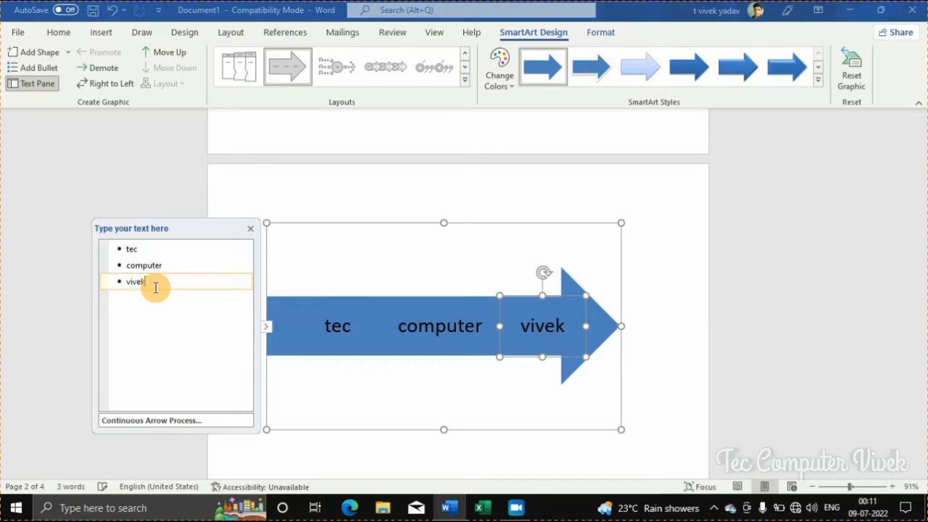
left_click(362, 406)
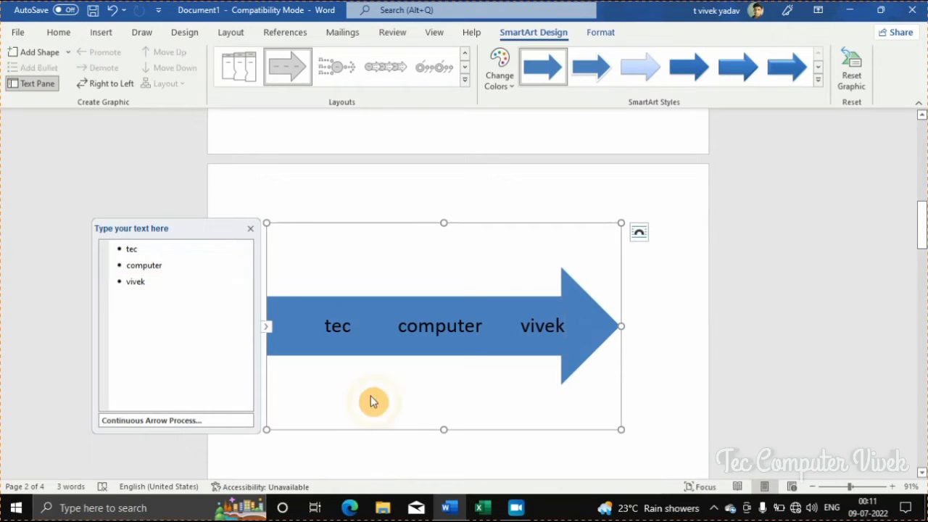
left_click(254, 229)
double_click(391, 197)
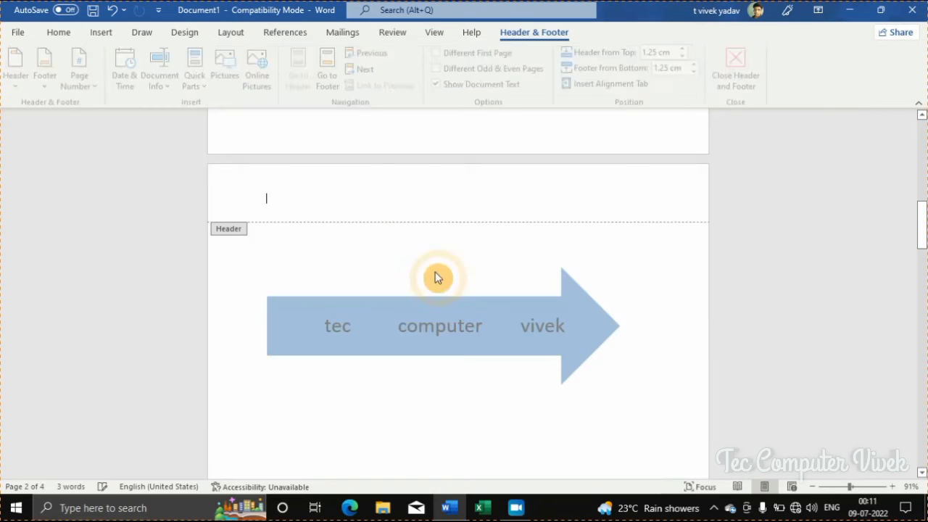
double_click(437, 378)
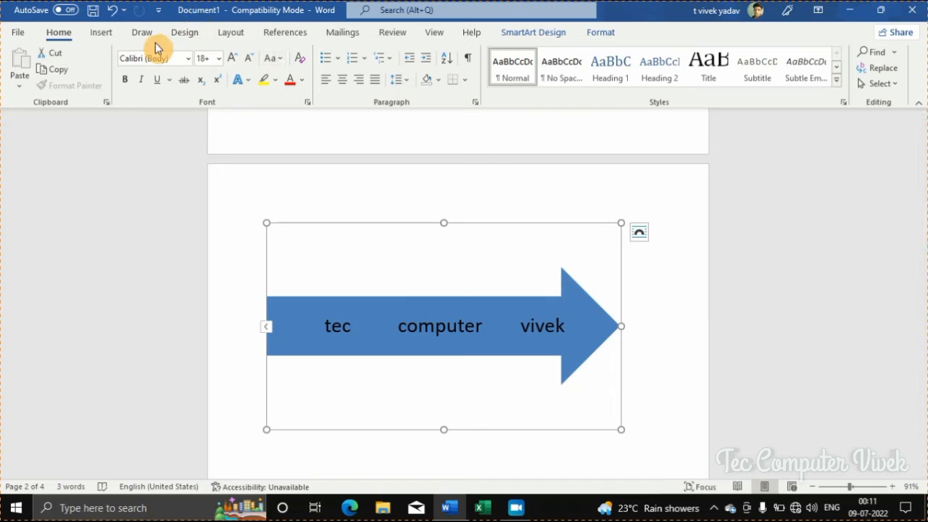
Preview the column chart subtypes and insert a 3-D Column chart above the arrow graphic, using the sample data
left_click(116, 36)
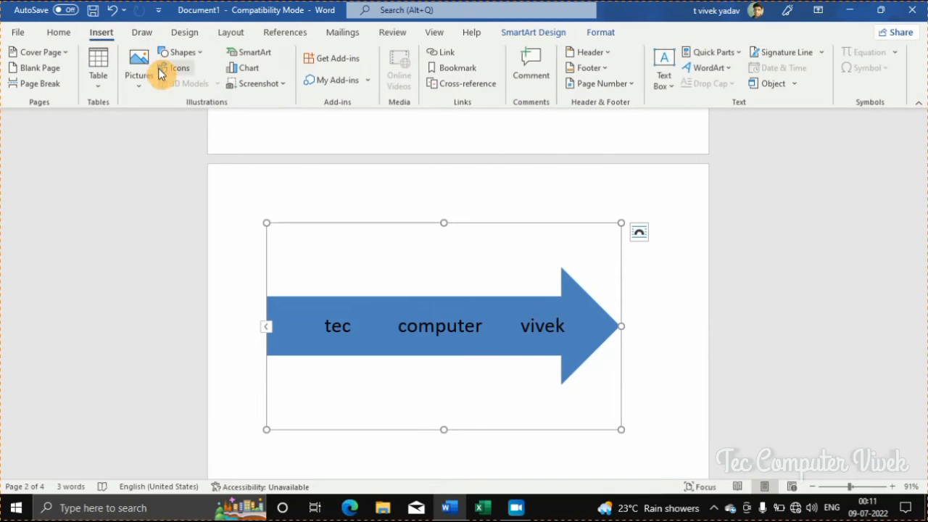
left_click(254, 70)
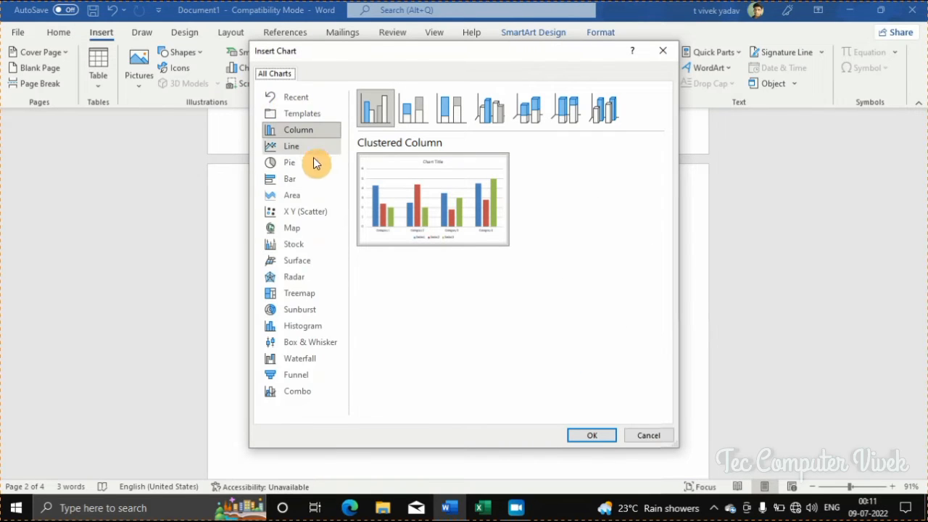
left_click(412, 120)
left_click(450, 116)
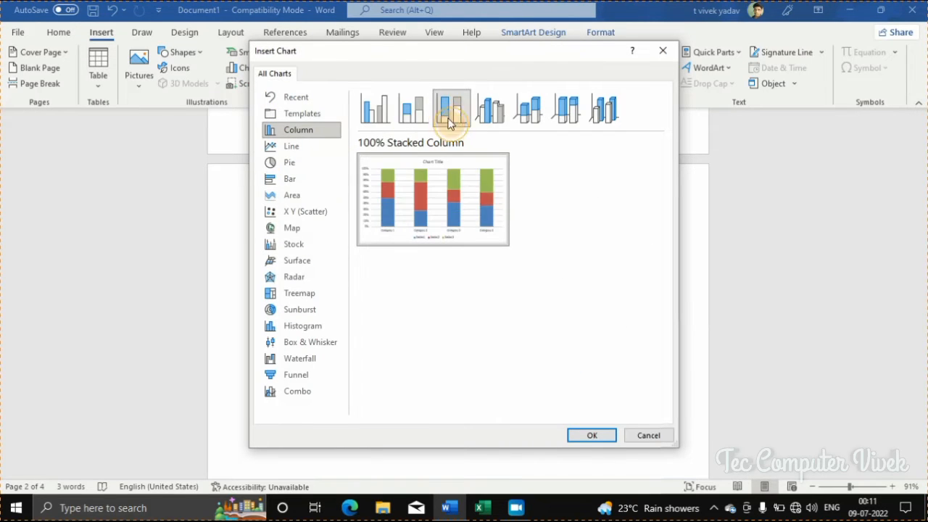
left_click(490, 116)
left_click(528, 112)
left_click(565, 116)
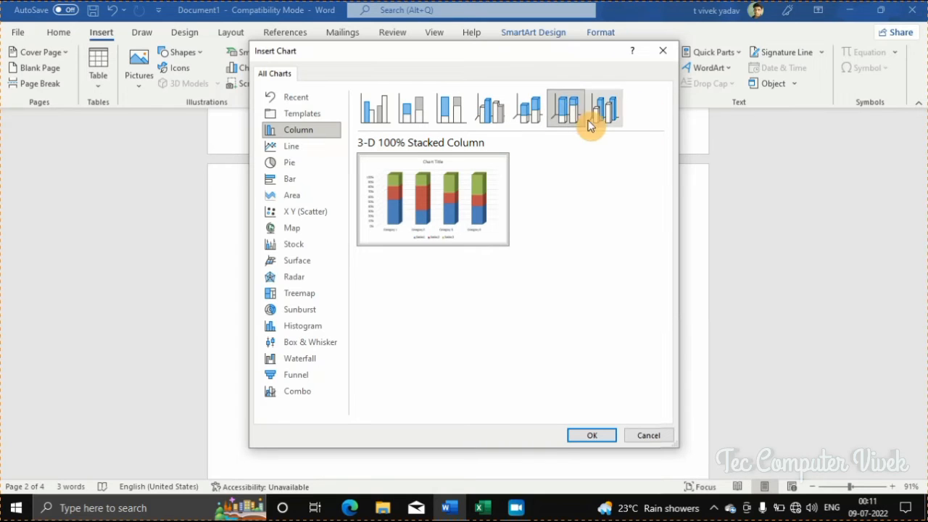
left_click(591, 118)
mouse_move(498, 168)
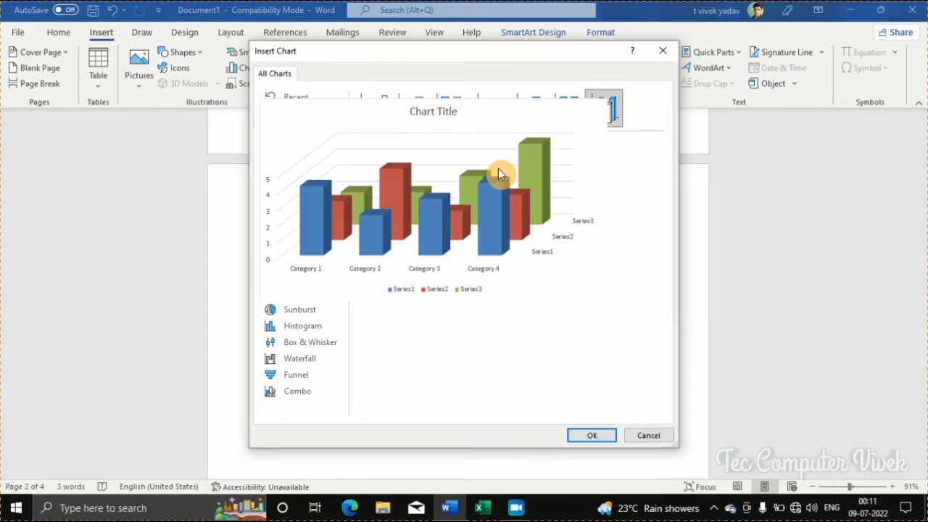
left_click(590, 435)
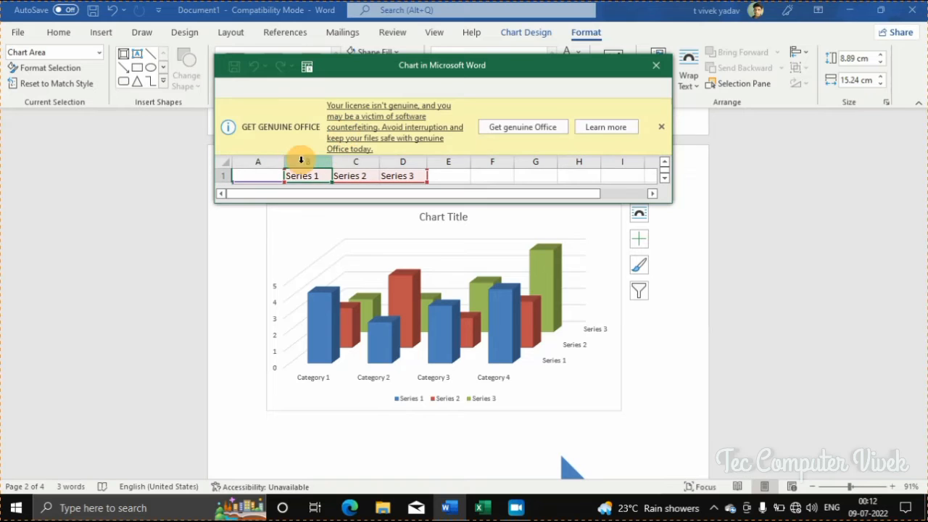
Dismiss the licence notice in the 3-D column chart's data sheet and close the sheet
left_click(661, 127)
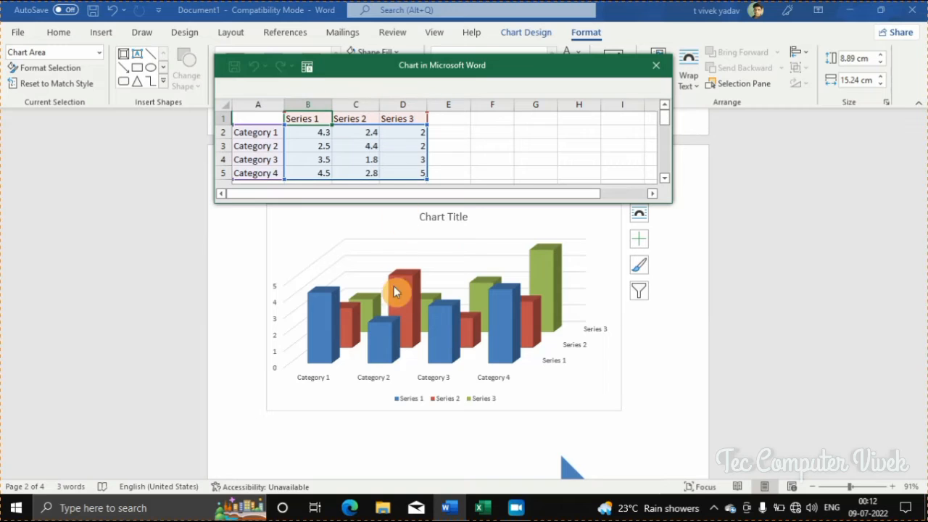
left_click(656, 65)
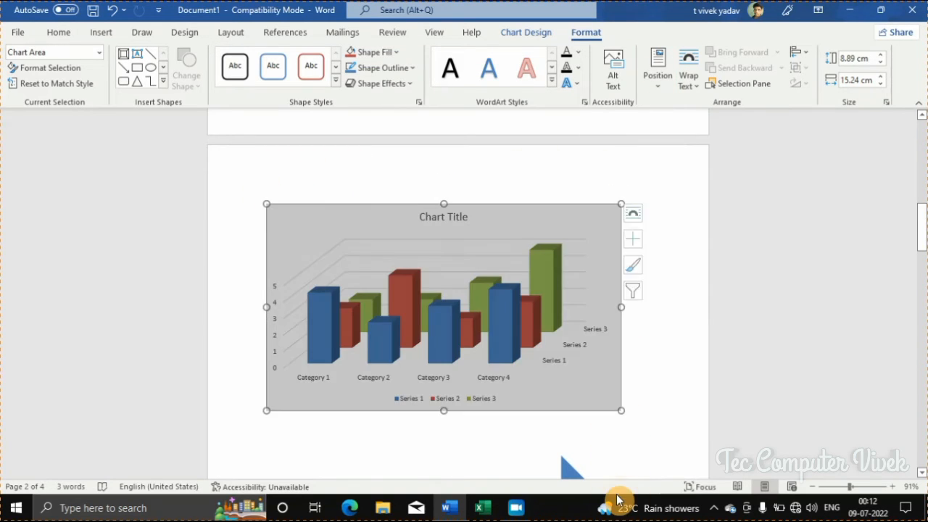
key("Down")
key("Down")
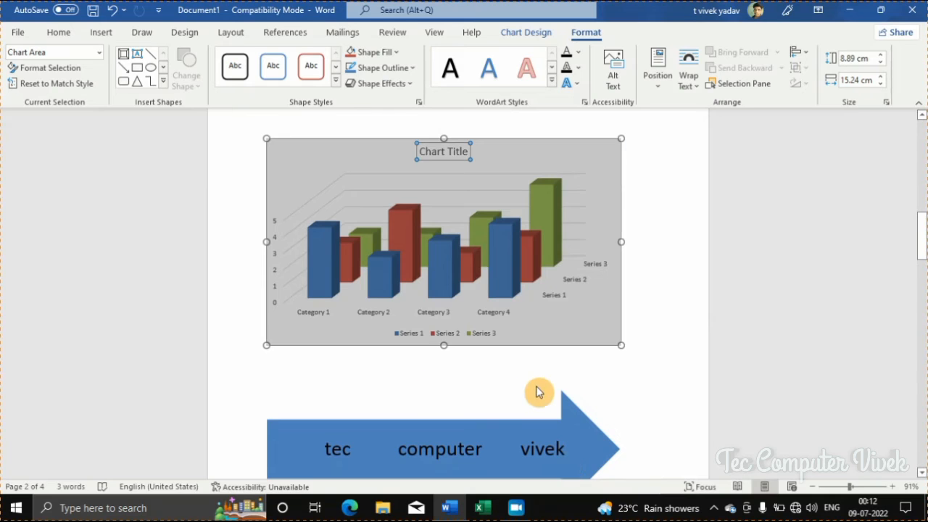
Place the cursor at the start of the blank fourth page's body, leaving header editing
left_click(542, 385)
scroll(543, 387, "down", 6)
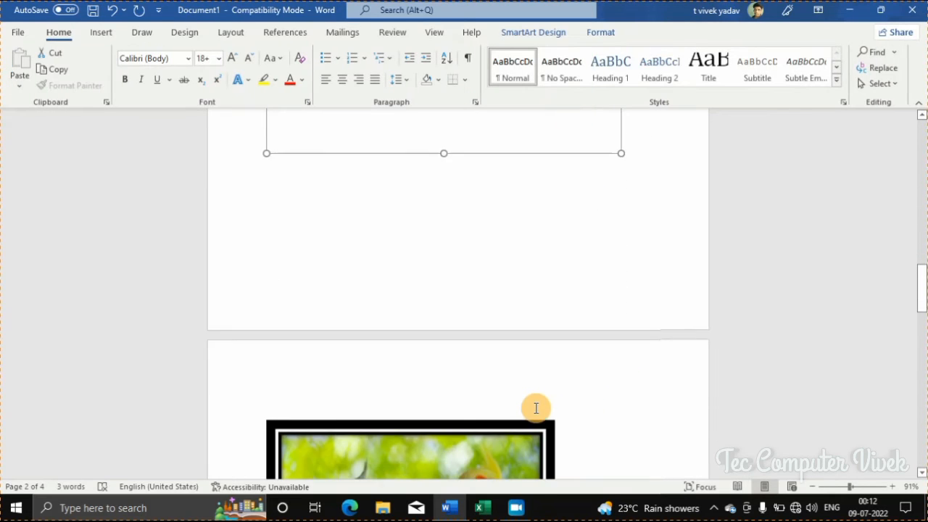
scroll(537, 408, "down", 12)
left_click(404, 281)
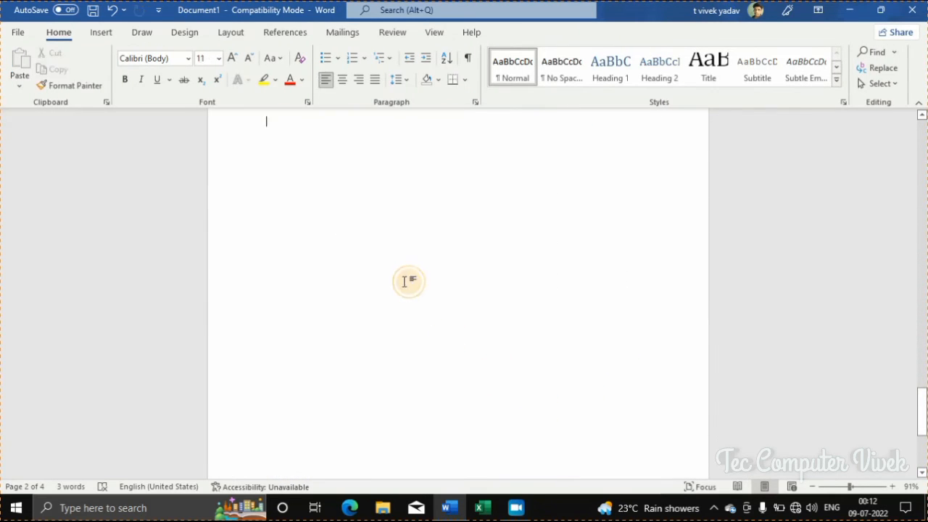
scroll(408, 289, "up", 4)
double_click(437, 263)
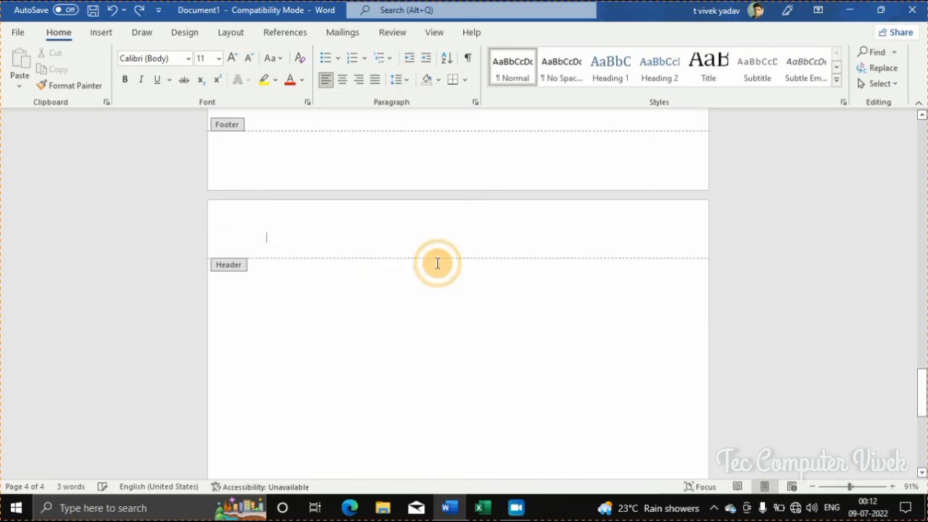
double_click(352, 306)
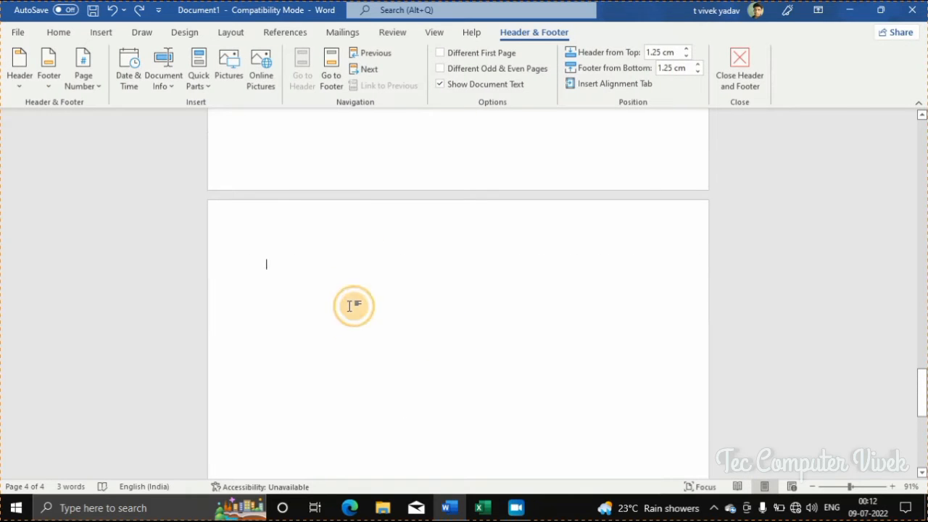
Insert a screen clipping of the desktop icon column, about 10.1 by 1.75 cm, on the fourth page, and undo it
left_click(105, 32)
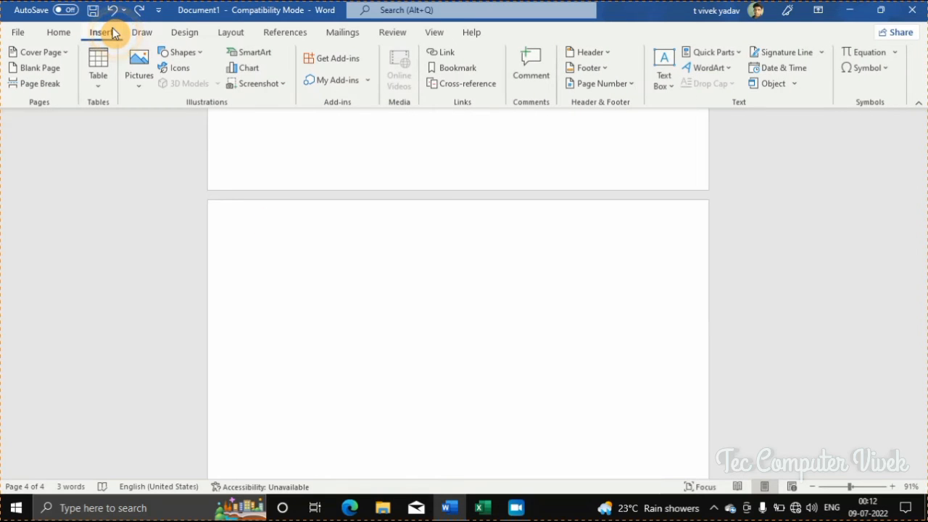
left_click(273, 87)
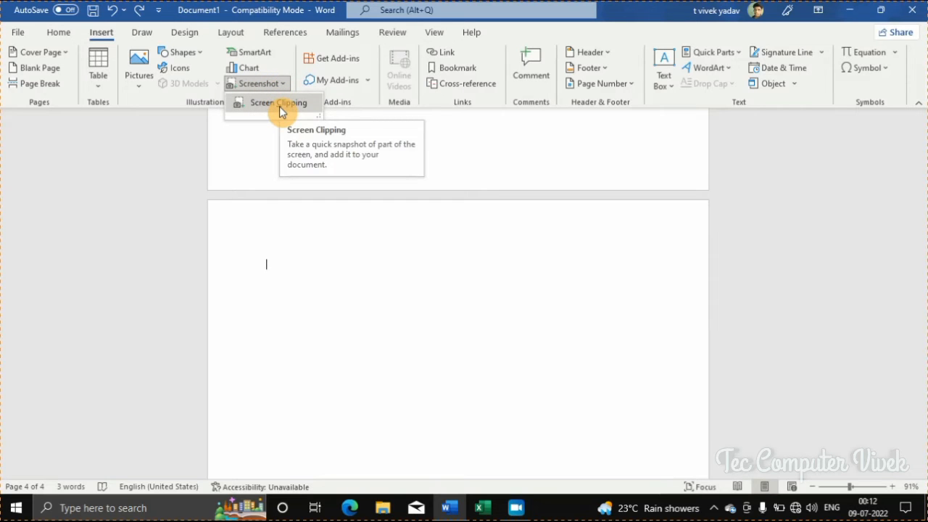
left_click(279, 106)
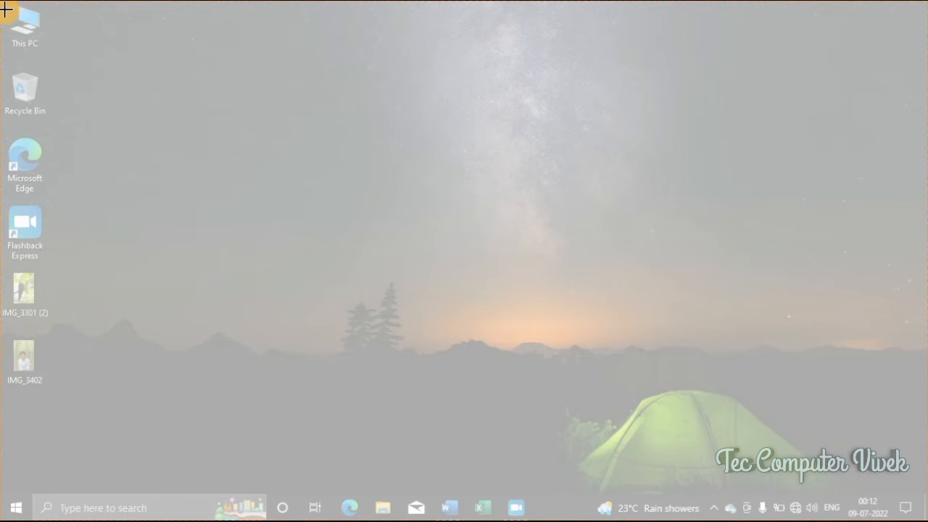
left_click_drag(51, 12, 47, 267)
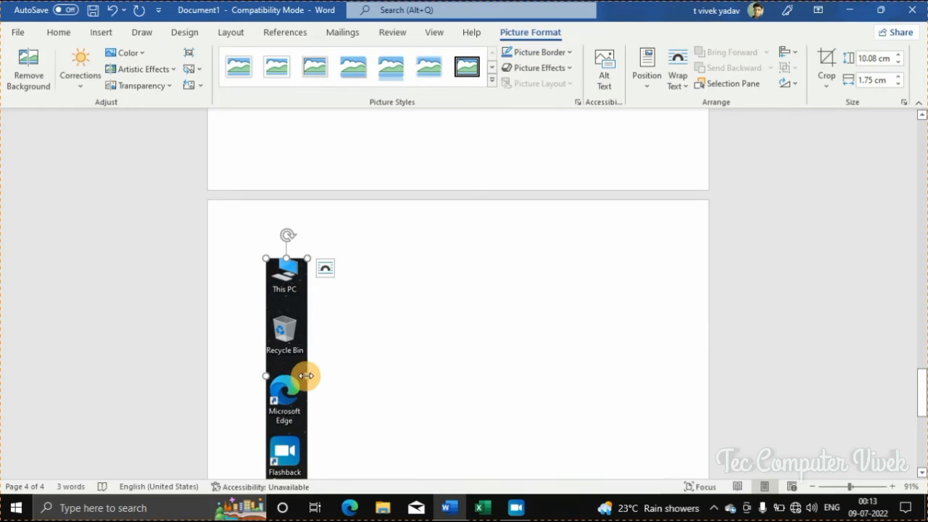
scroll(305, 375, "down", 1)
scroll(305, 376, "up", 2)
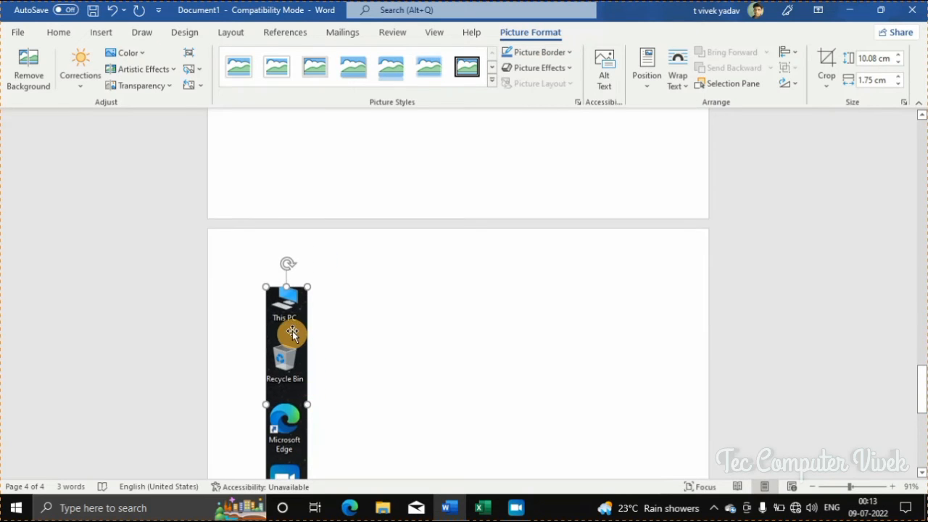
left_click(112, 10)
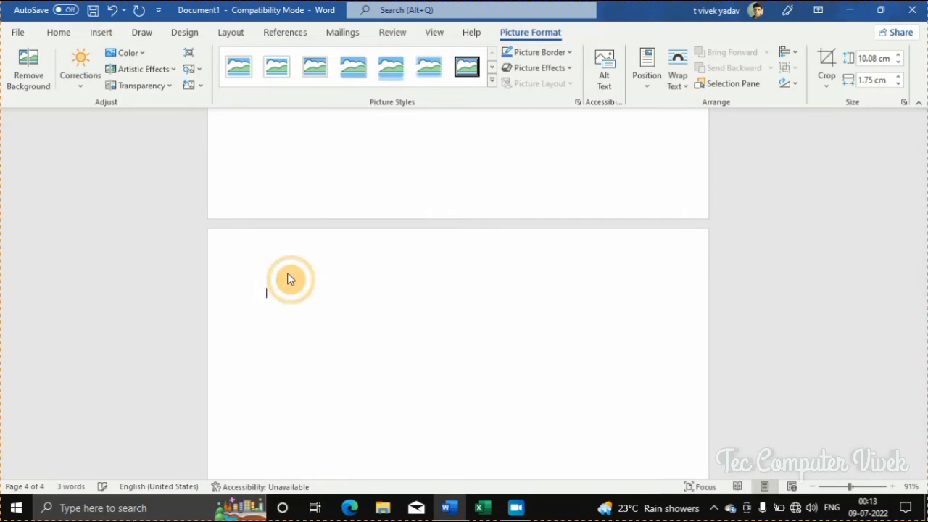
Open the Office Add-ins store for a look and close it without adding anything
left_click(102, 33)
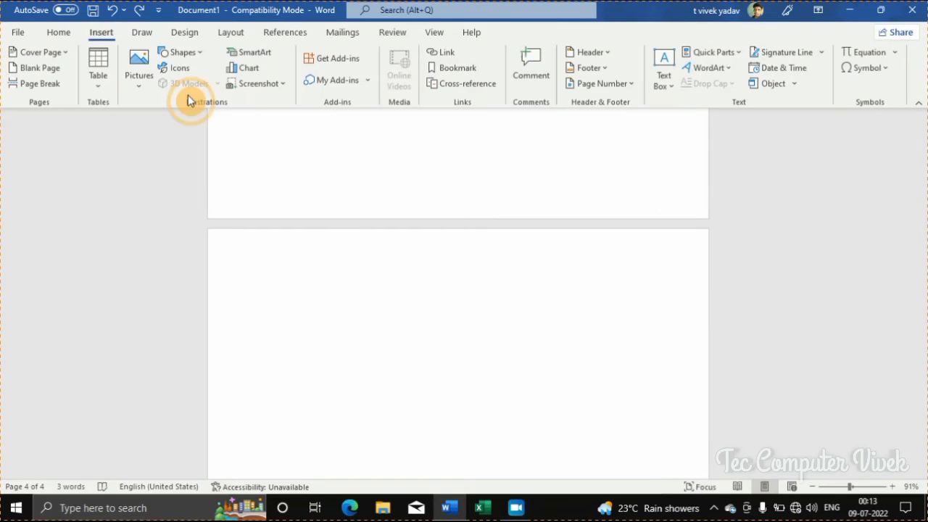
left_click(351, 66)
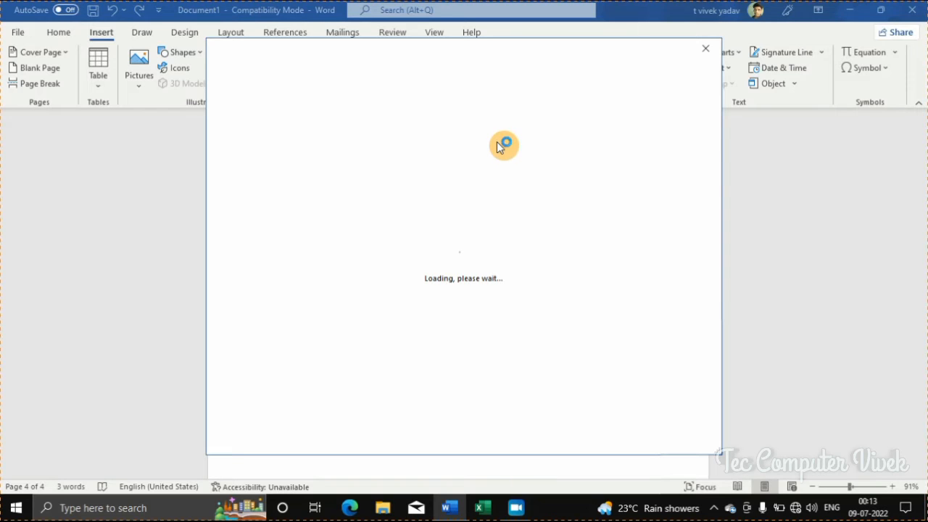
left_click(705, 52)
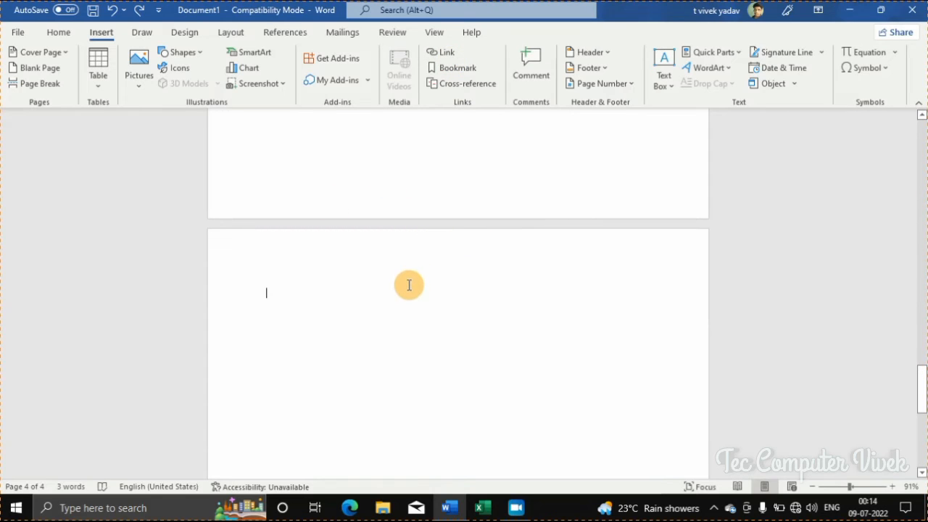
View the Bookmark and Cross-reference dialogs, closing each without inserting anything
left_click(461, 68)
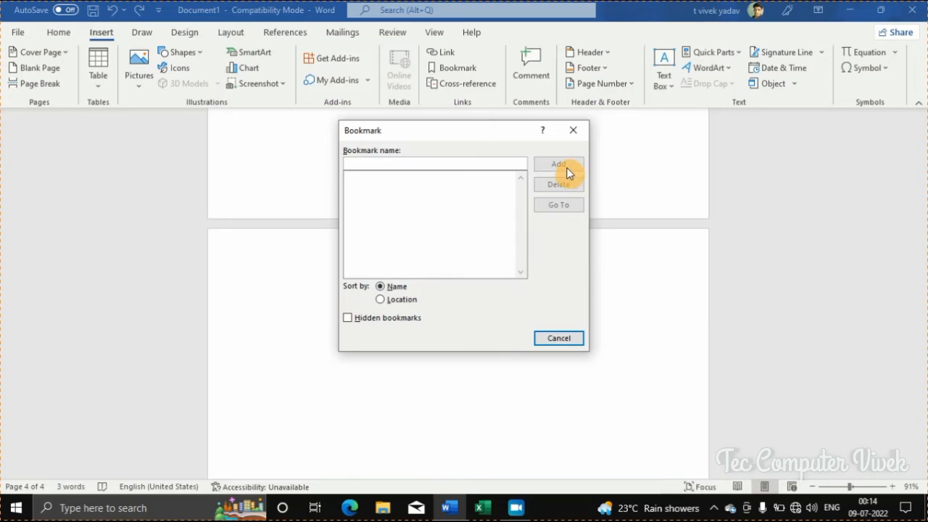
left_click(573, 131)
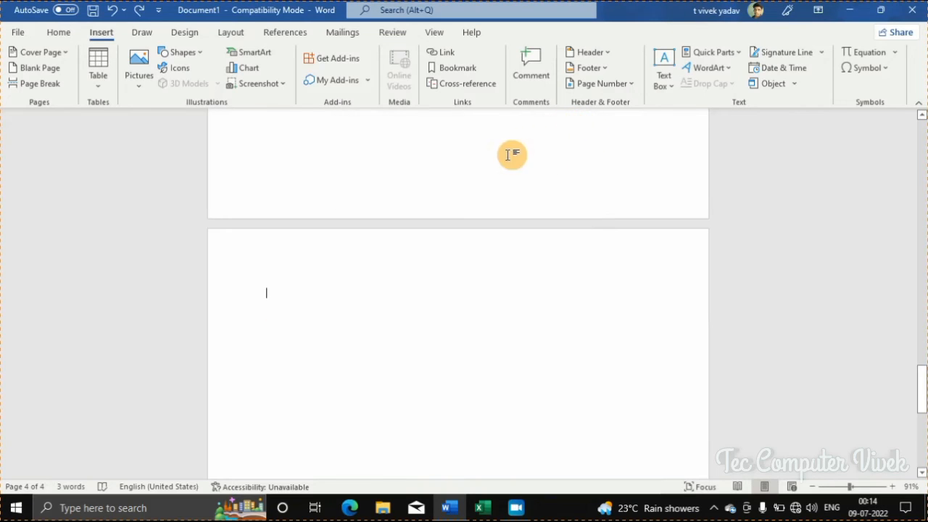
left_click(479, 87)
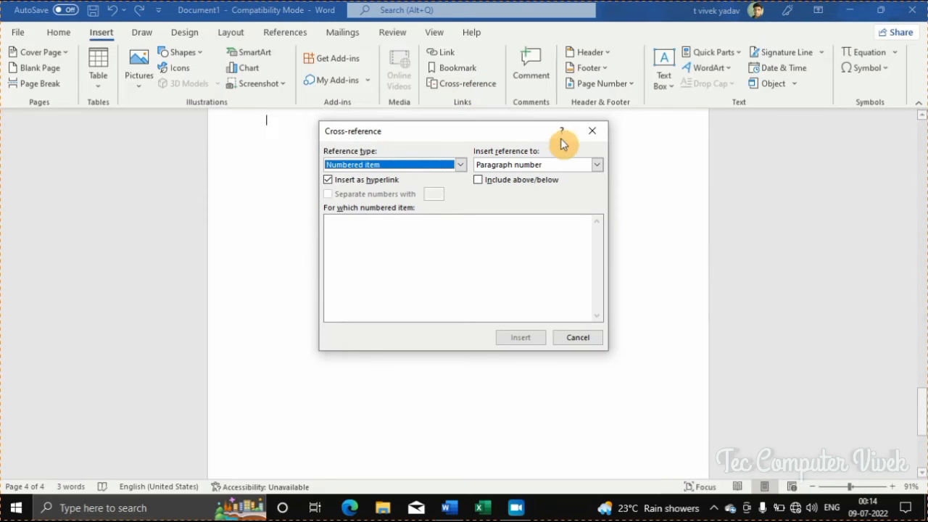
left_click(591, 131)
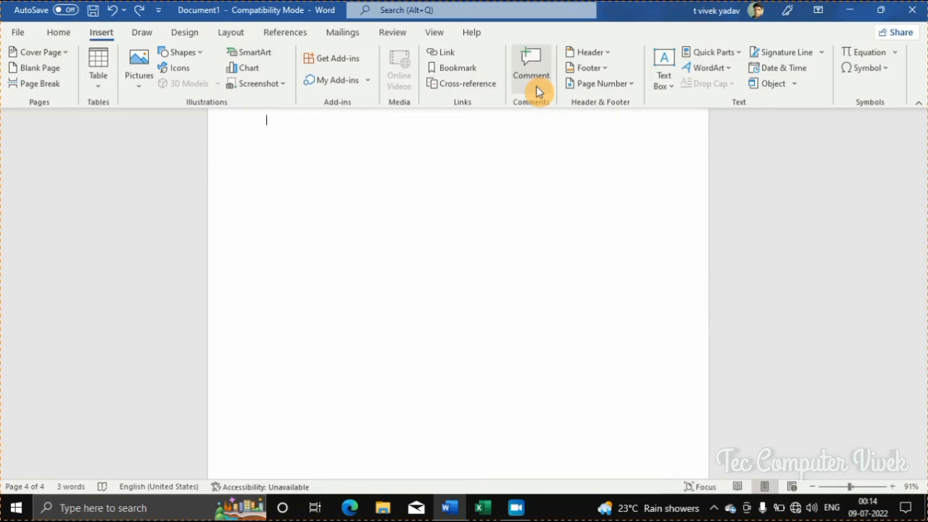
Insert an empty comment at the start of the fourth page and undo it
scroll(493, 251, "up", 2)
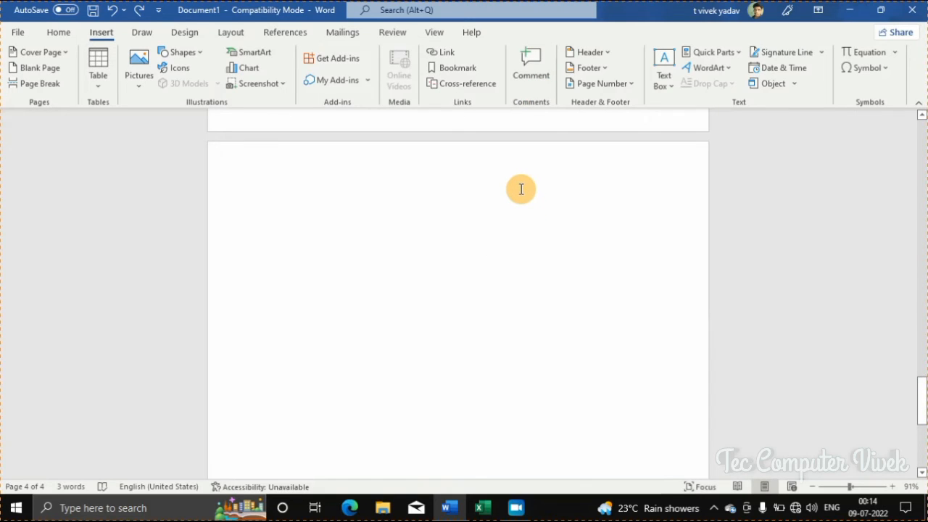
left_click(540, 77)
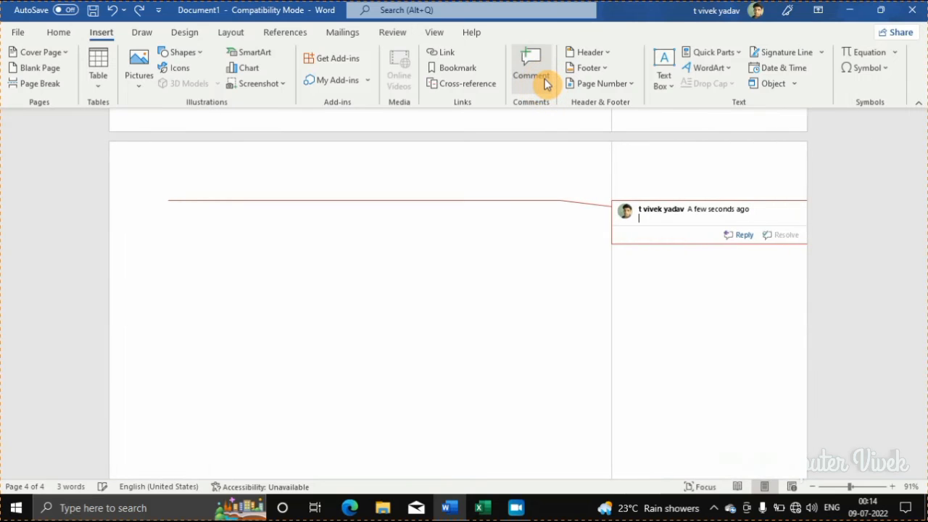
left_click(112, 11)
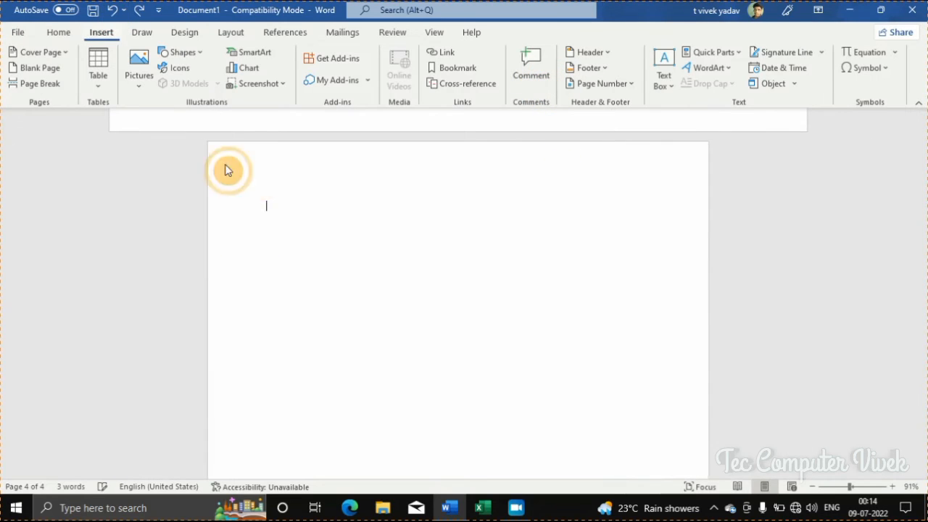
Insert the built-in Banded header and set its document title to "VCDFDFHDFGDFGFG"
left_click(591, 52)
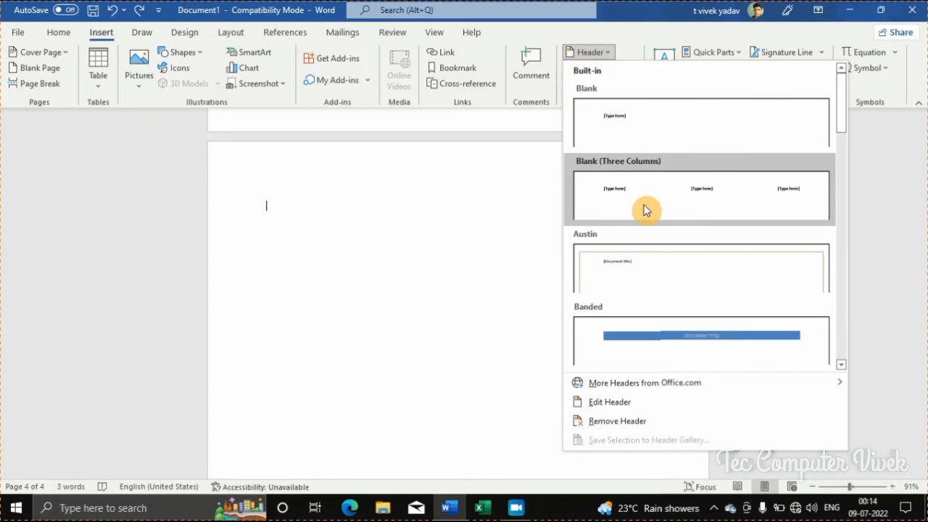
left_click(675, 348)
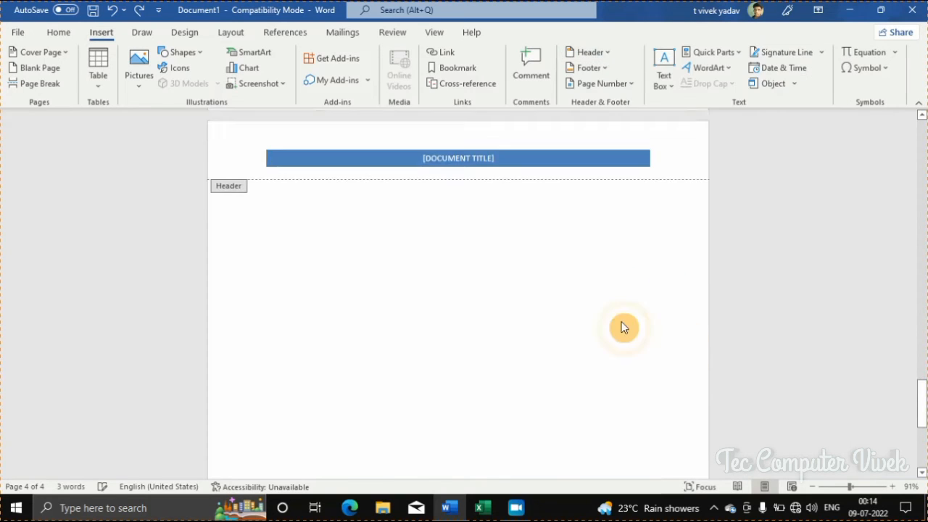
left_click(478, 159)
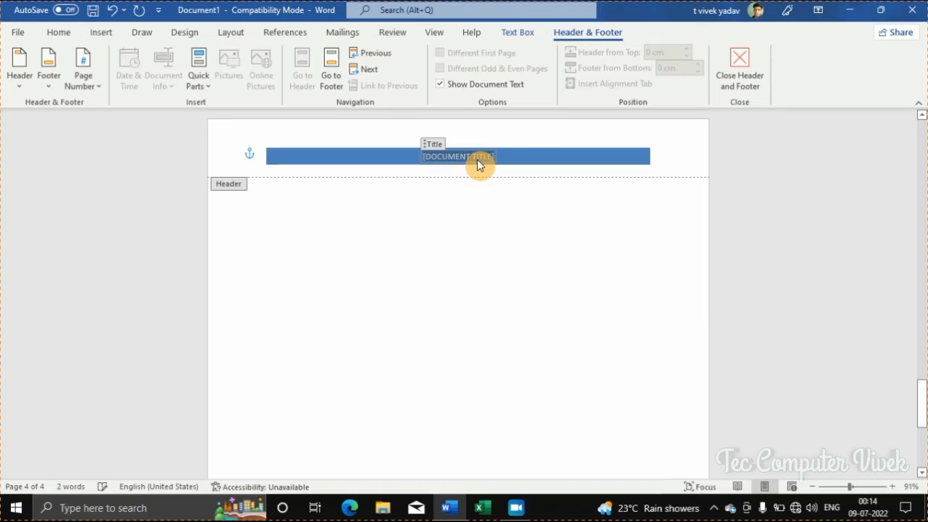
type("VCDFDFHDFGDFGFG")
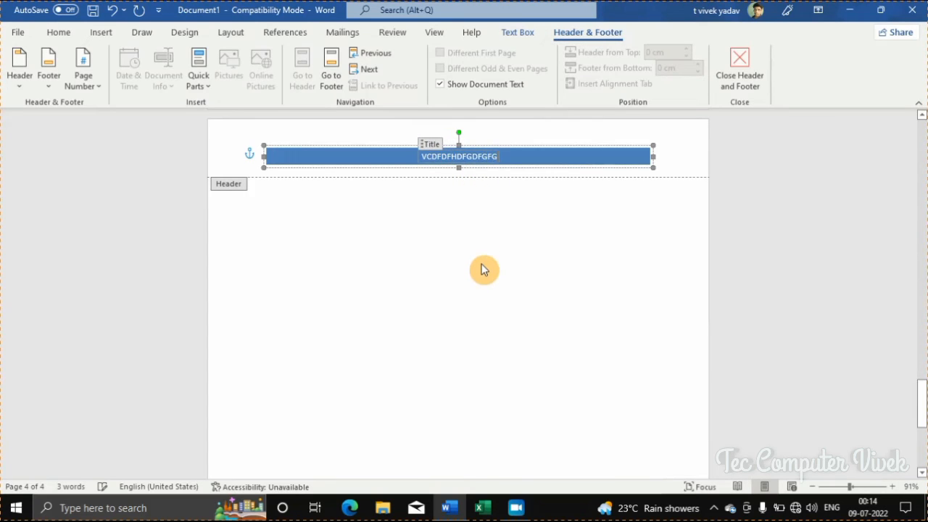
Insert the built-in Banded footer with its page number, and place the cursor in the footer line below the number
scroll(483, 268, "down", 6)
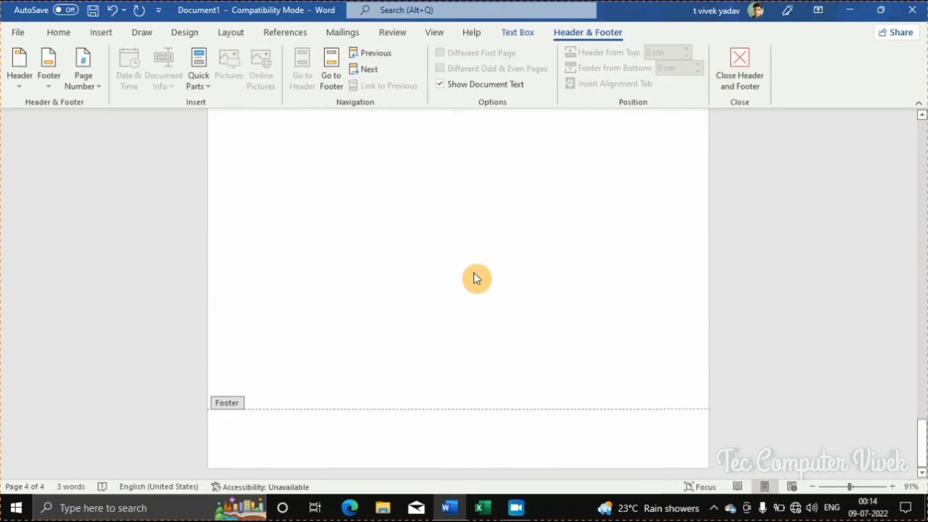
left_click(437, 430)
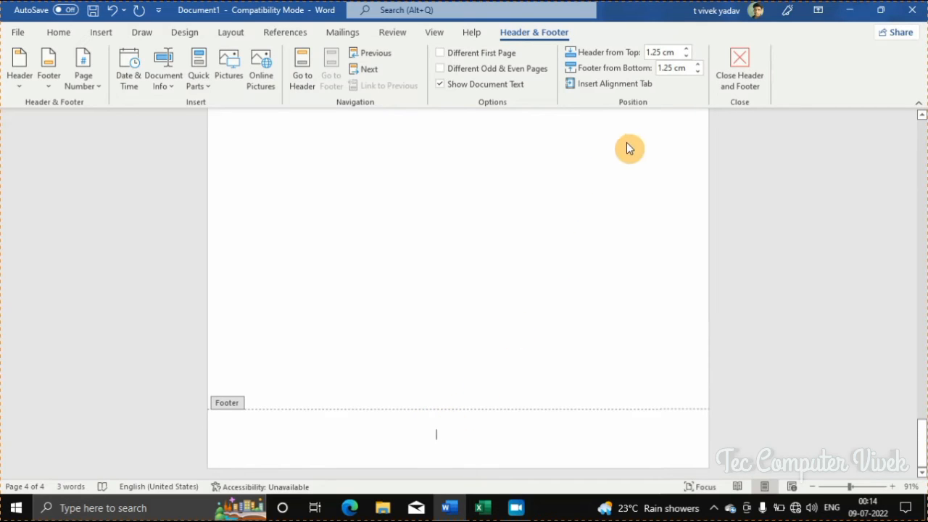
left_click(101, 34)
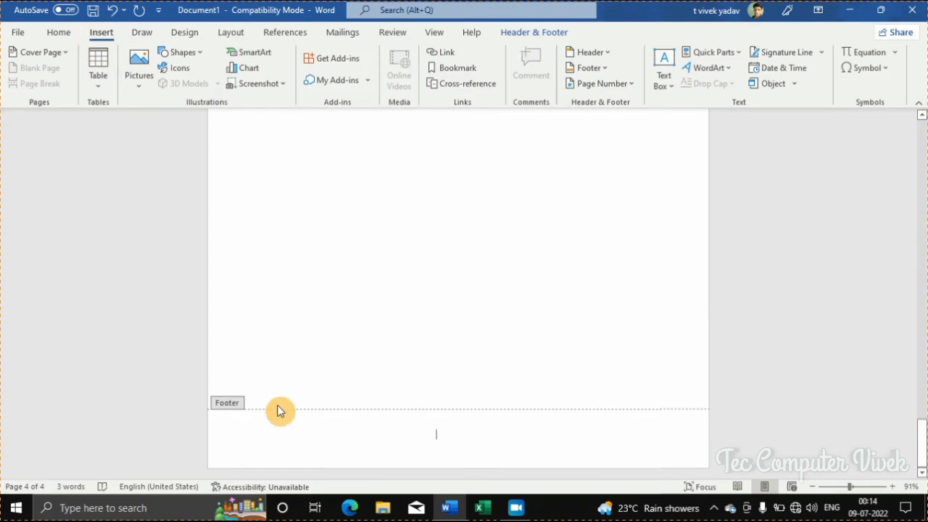
left_click(299, 447)
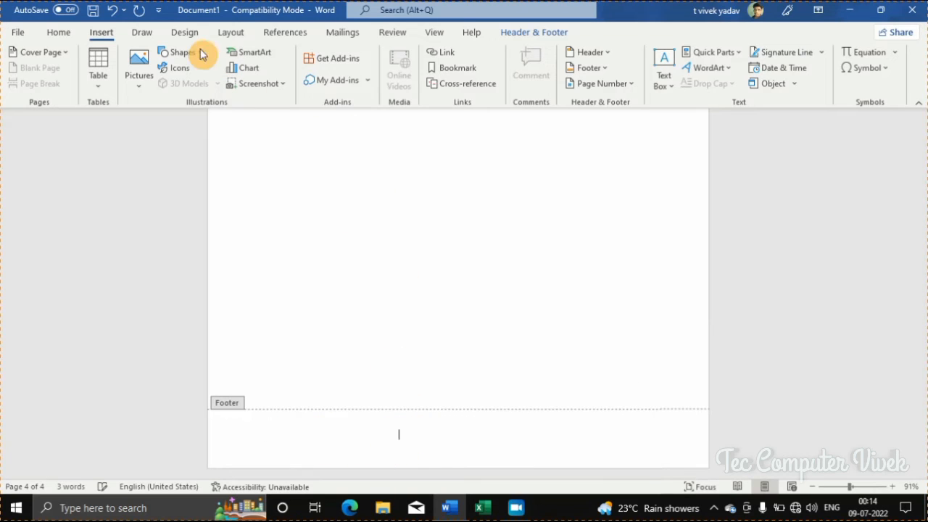
left_click(141, 34)
left_click(101, 34)
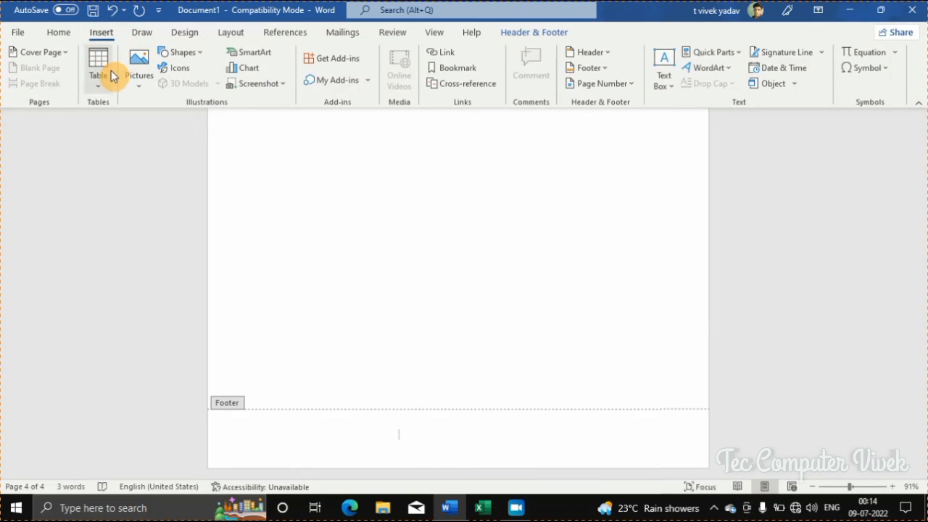
left_click(587, 68)
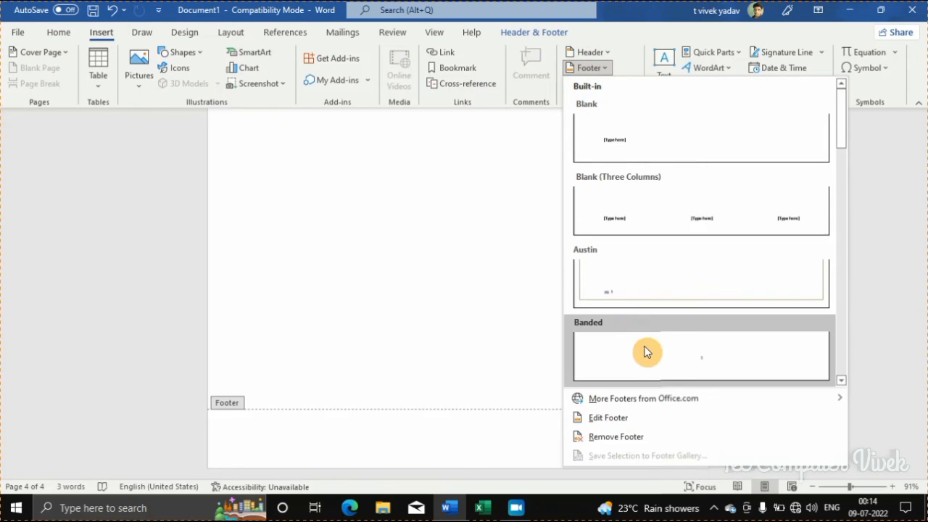
left_click(672, 363)
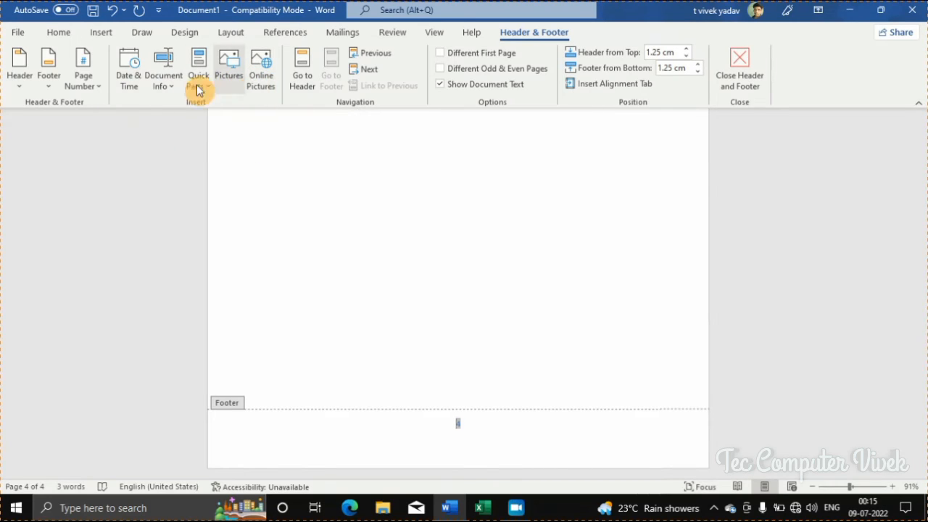
left_click(476, 437)
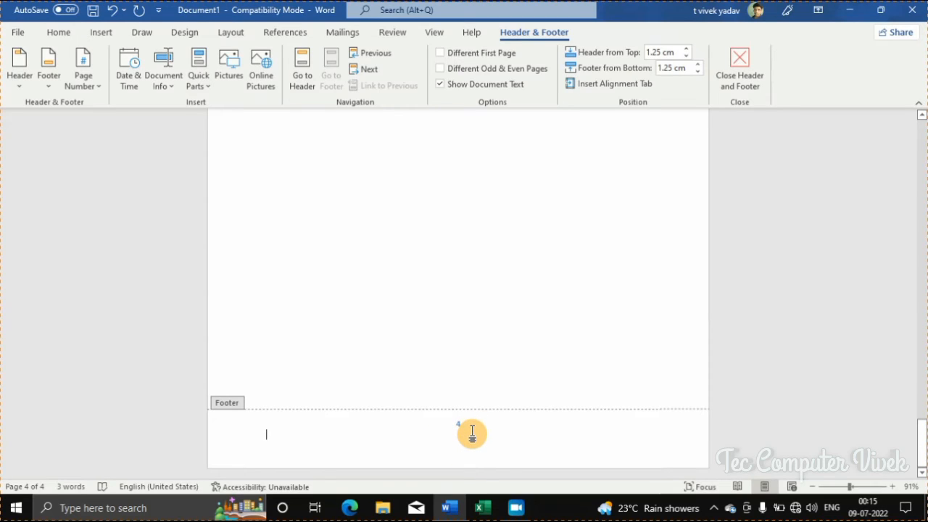
Review the Banded header and footer across the pages, and return to the body text of the fourth page
scroll(472, 427, "up", 10)
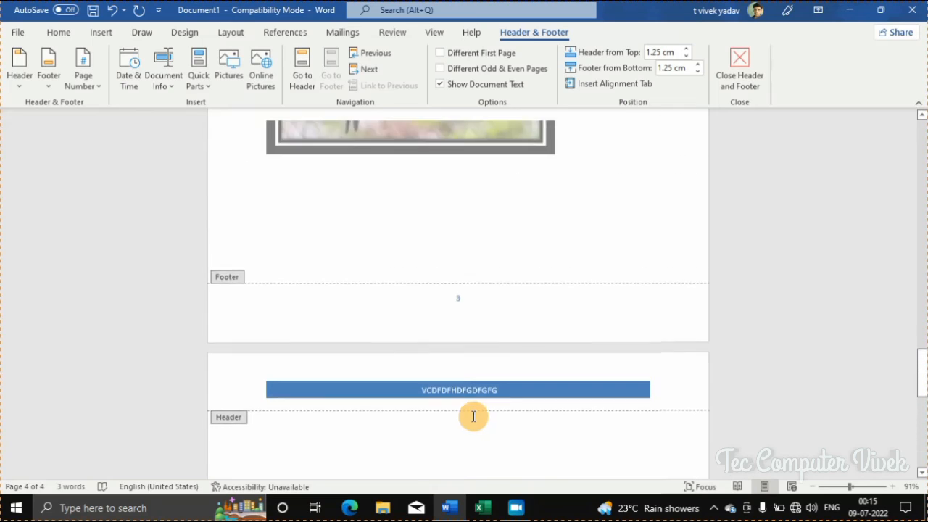
scroll(473, 416, "up", 8)
scroll(477, 414, "up", 15)
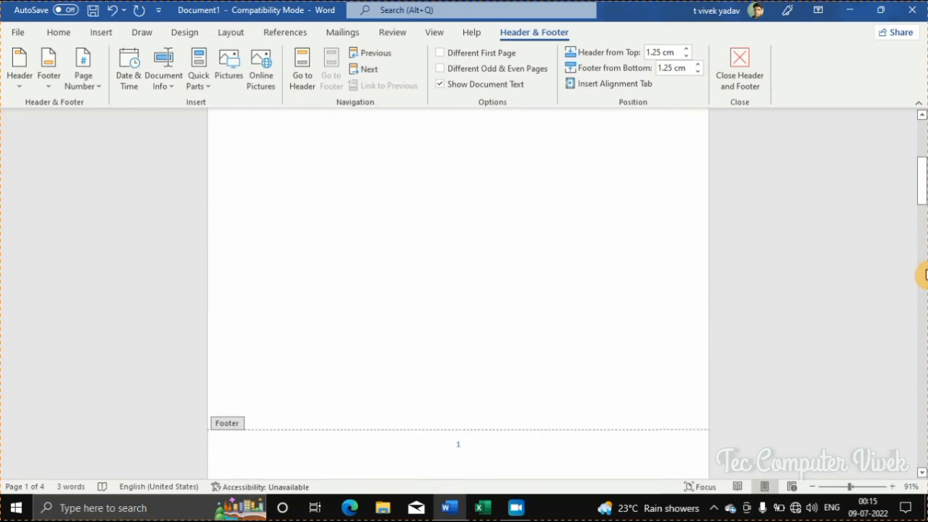
left_click_drag(920, 184, 921, 470)
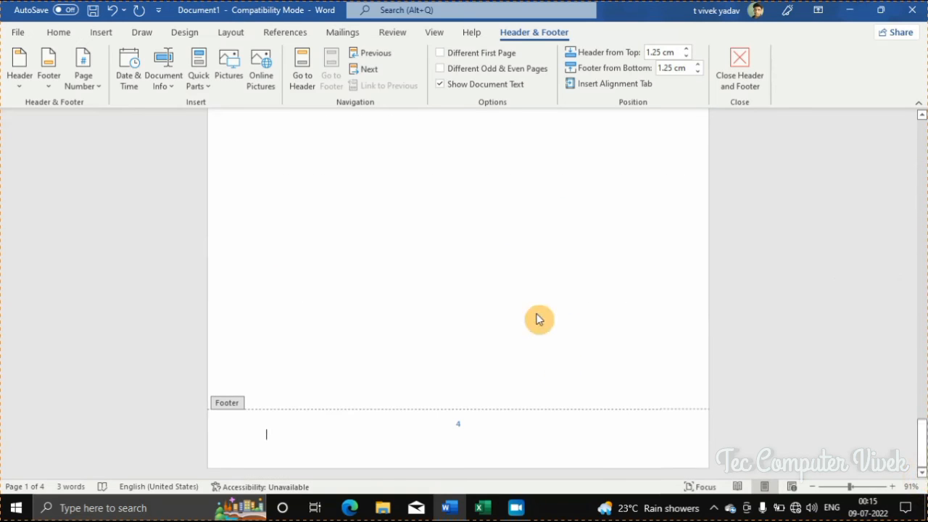
double_click(383, 269)
scroll(382, 268, "up", 2)
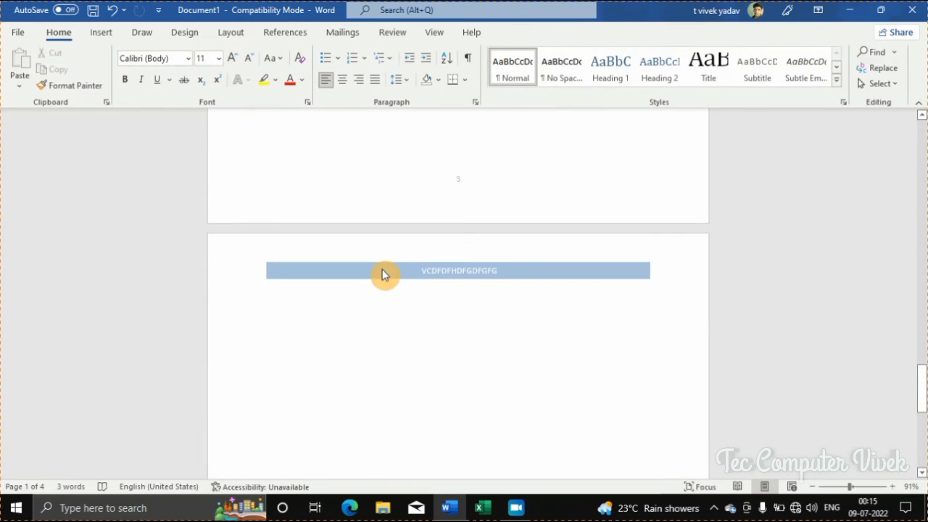
scroll(385, 267, "down", 1)
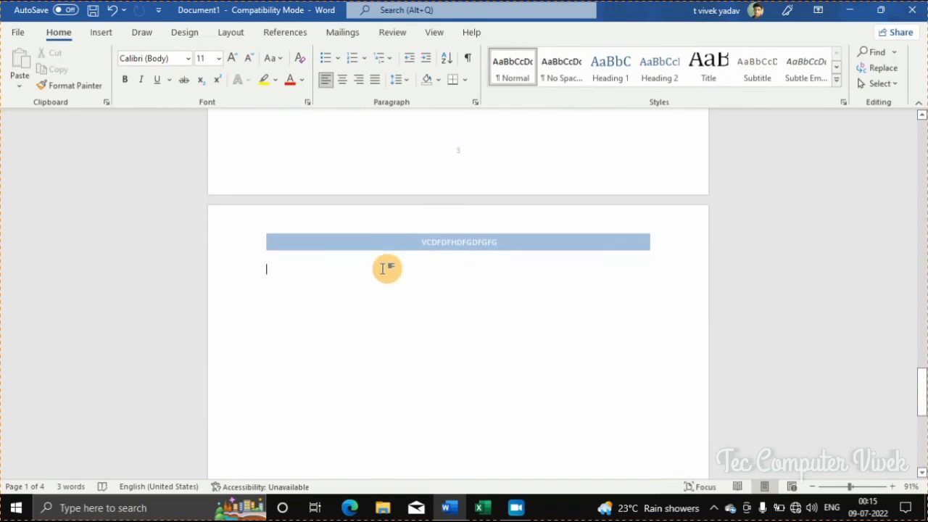
Insert a Plain Number 1 page number at the top of the page
left_click(105, 34)
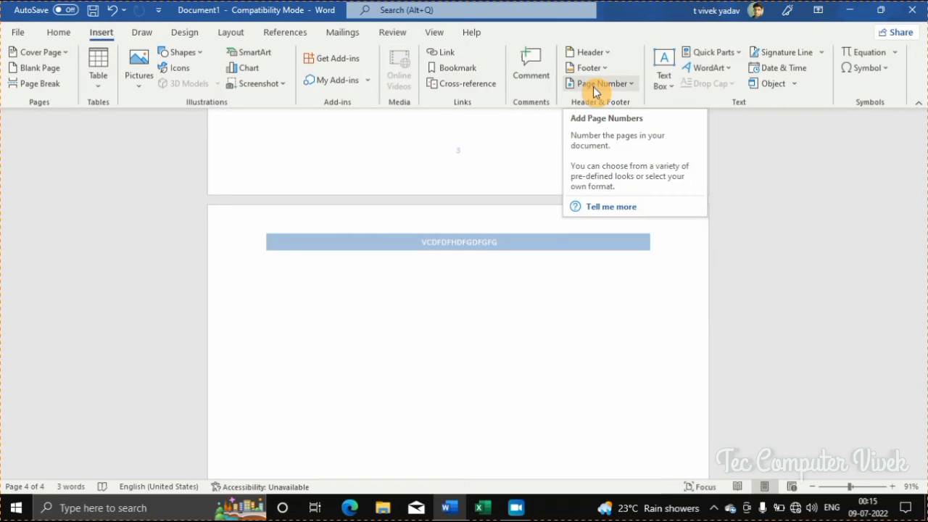
left_click(634, 85)
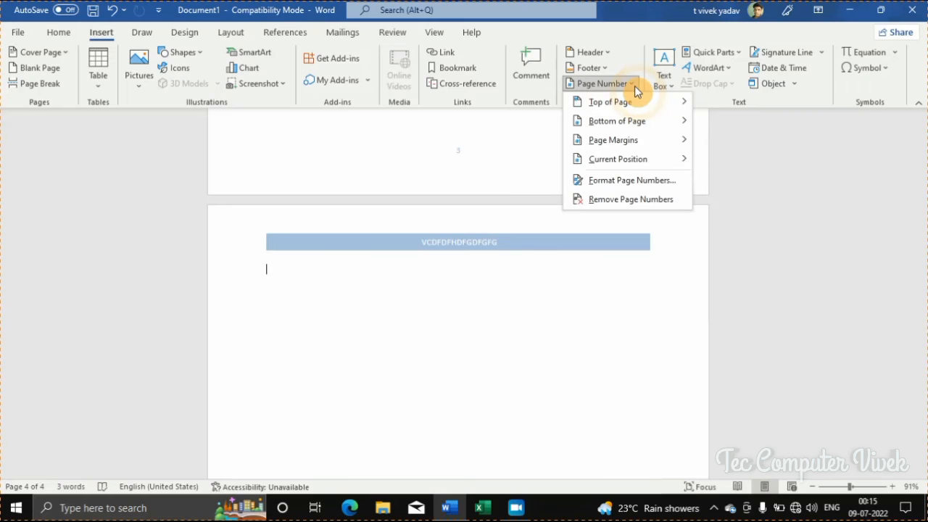
mouse_move(638, 109)
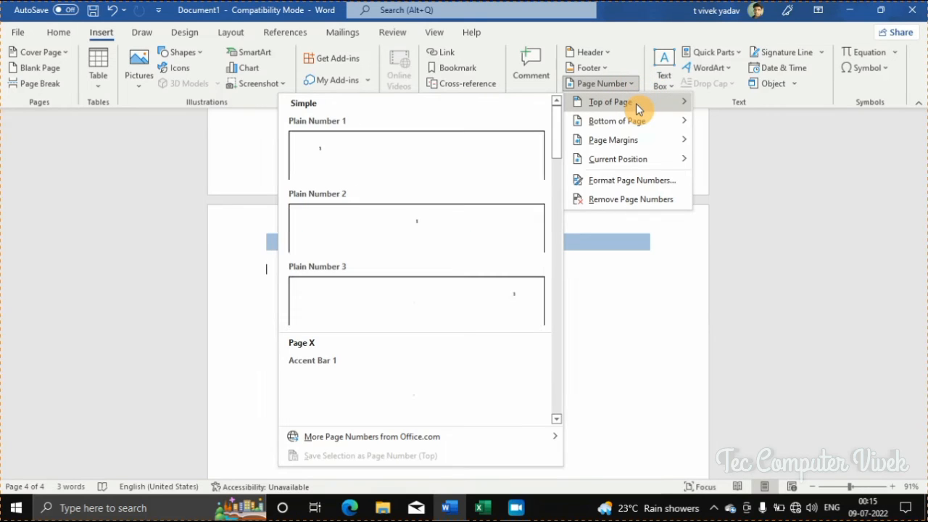
left_click(424, 166)
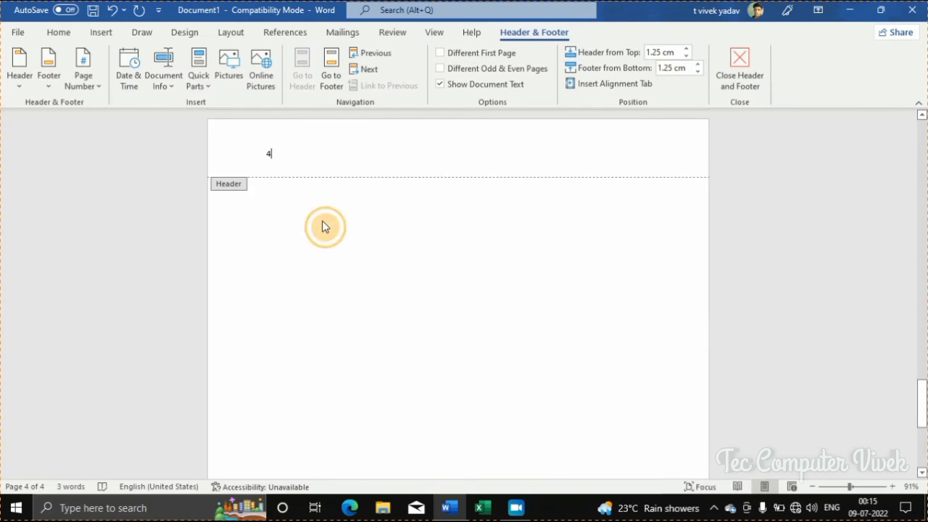
scroll(383, 224, "up", 1)
scroll(432, 195, "down", 2)
scroll(630, 141, "up", 1)
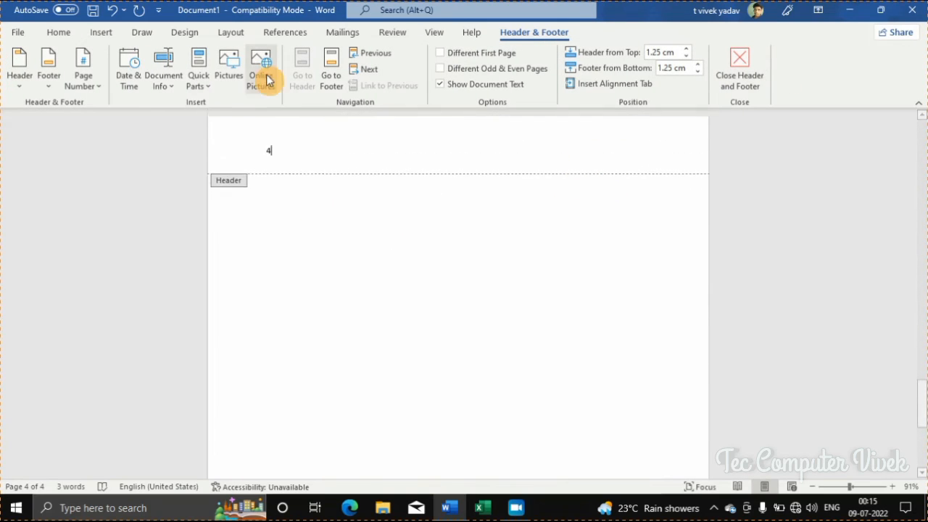
Insert the built-in Simple Text Box in the header area of the fourth page and leave header editing
left_click(102, 32)
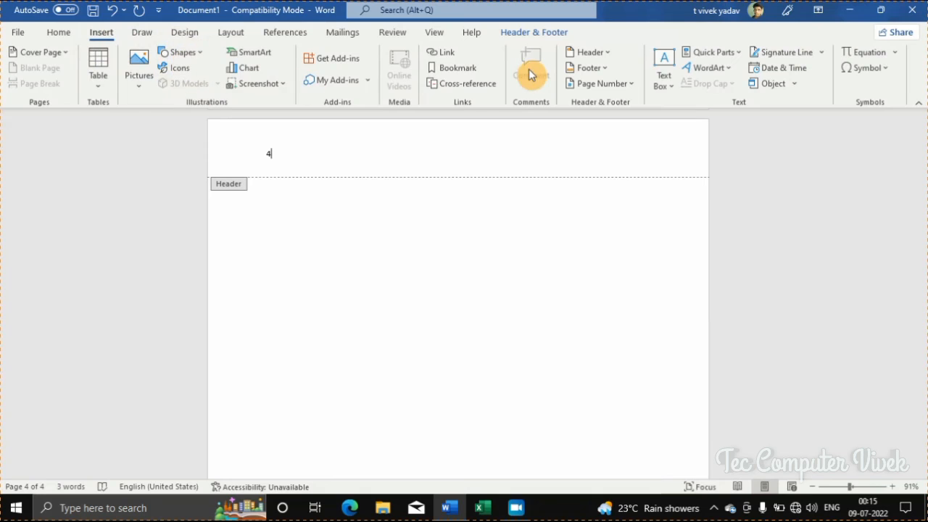
left_click(673, 83)
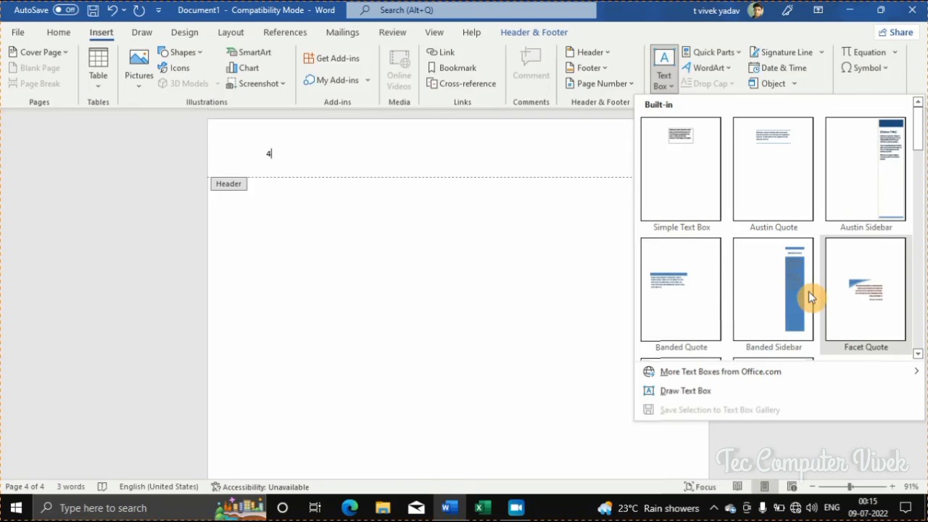
left_click(766, 278)
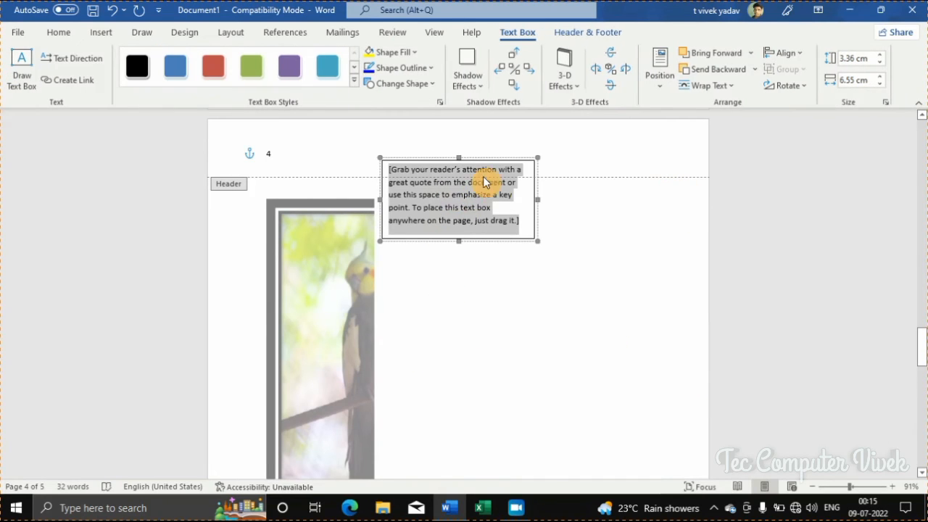
double_click(595, 218)
scroll(816, 182, "down", 3)
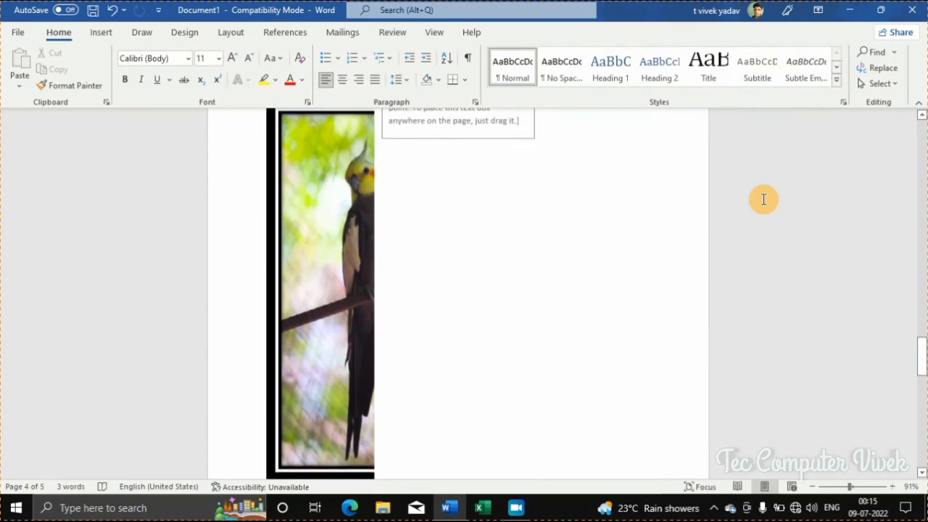
scroll(763, 199, "up", 2)
On page 5, below the text box, enter the channel title: "Tec computer" followed by the owner's first name
left_click(103, 34)
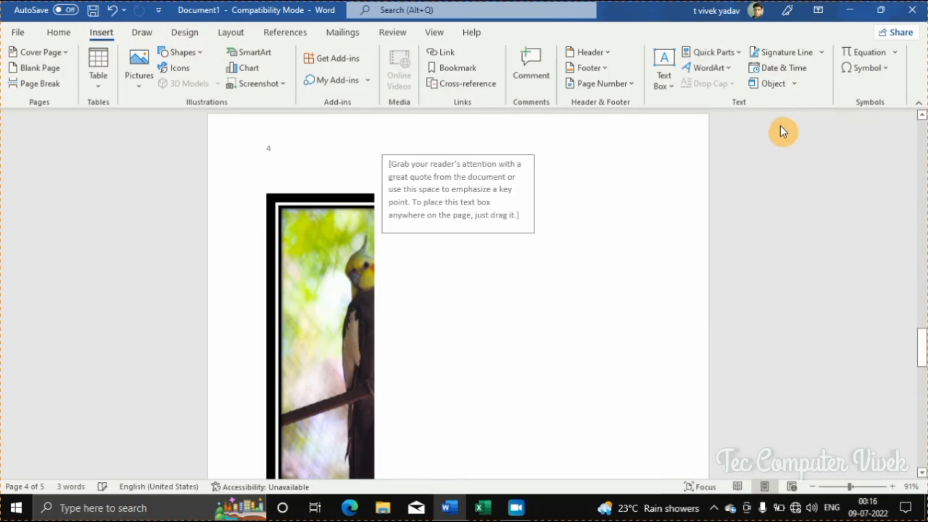
left_click(728, 73)
scroll(457, 461, "down", 3)
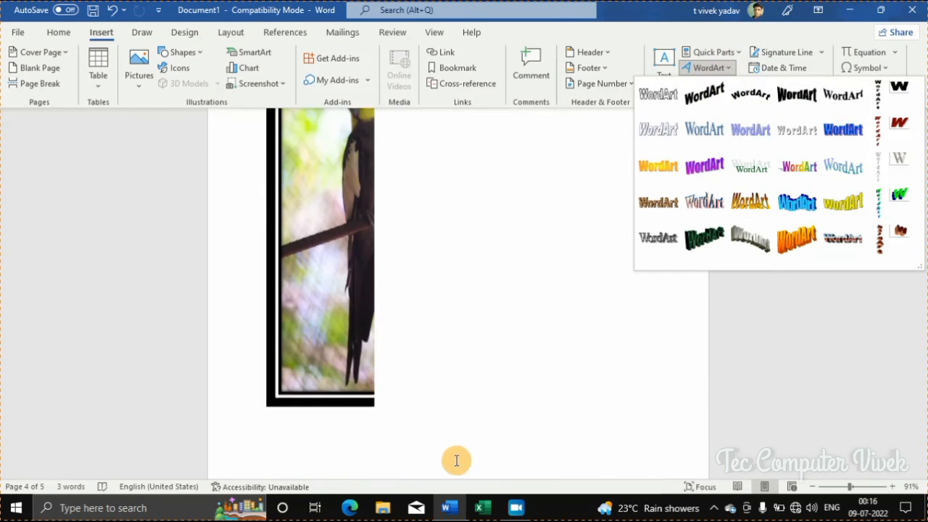
scroll(474, 402, "down", 10)
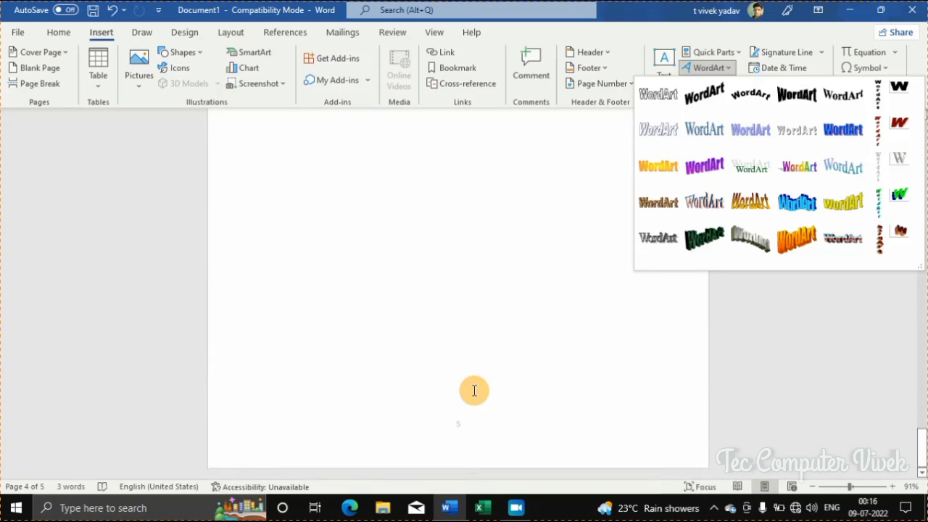
left_click(378, 216)
scroll(406, 233, "up", 3)
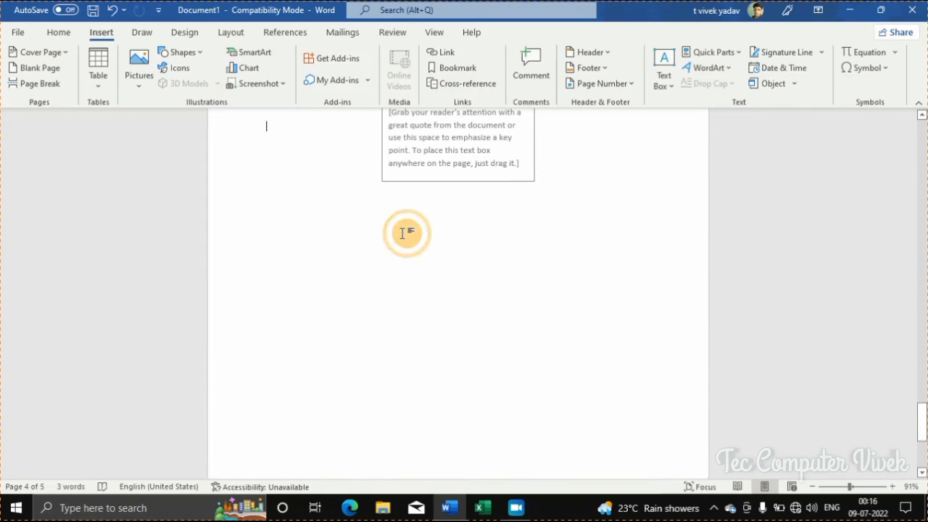
double_click(399, 233)
left_click(395, 253)
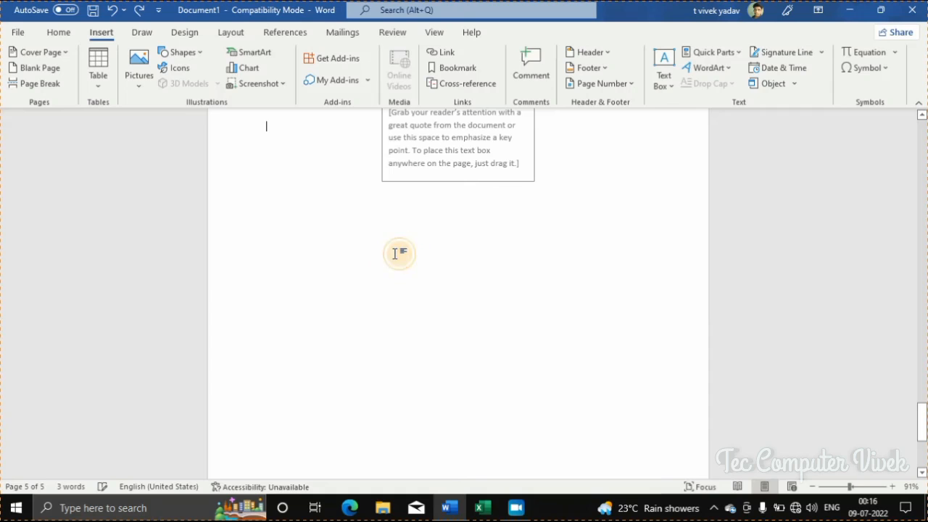
double_click(395, 253)
type("ter vivek")
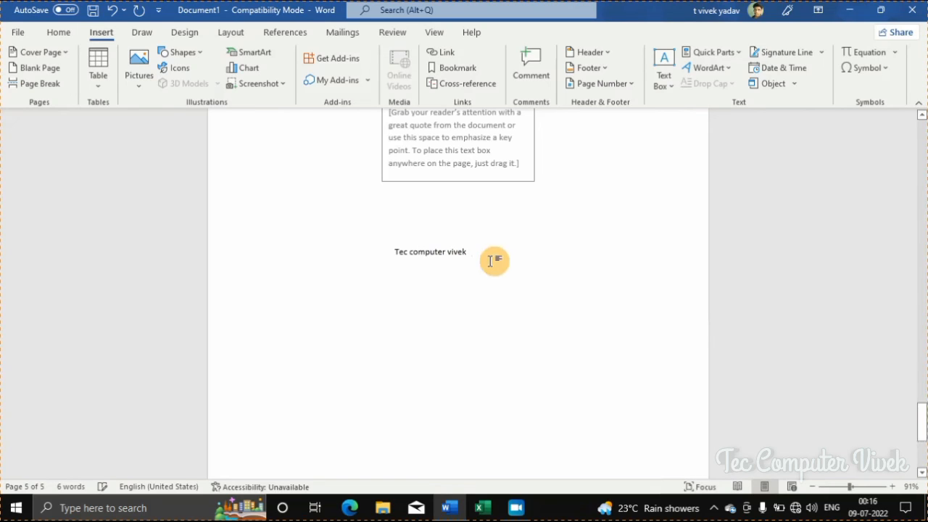
Convert the channel title on page 5 to the orange-yellow gradient WordArt style in 36-point Impact
left_click_drag(491, 260, 337, 251)
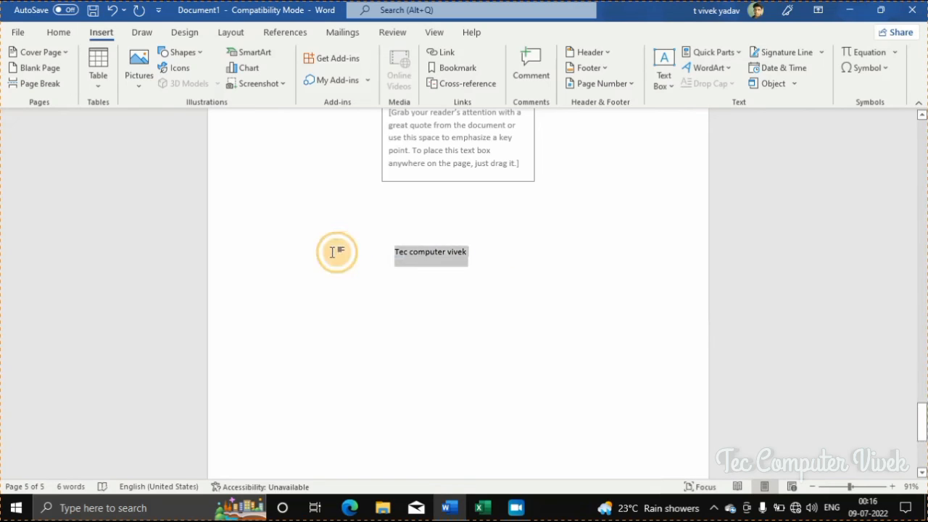
left_click(727, 70)
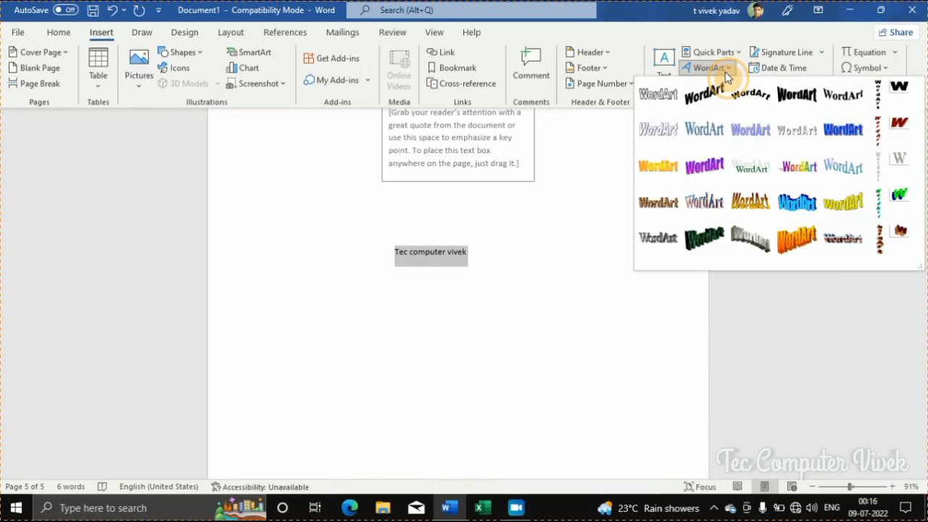
left_click(662, 175)
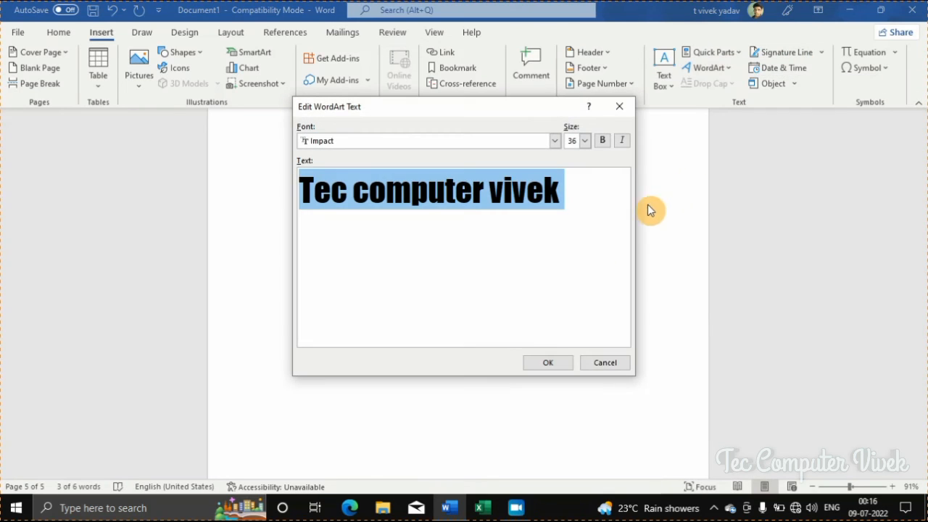
left_click(550, 363)
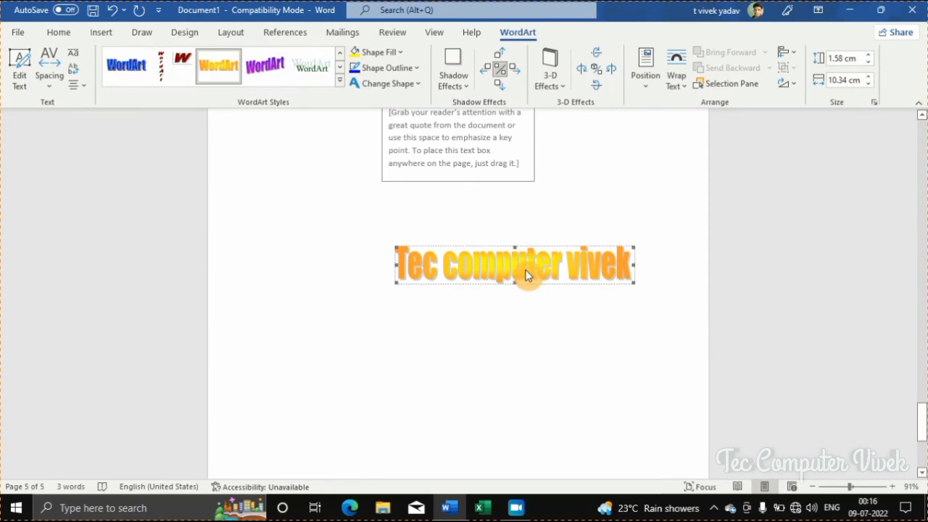
Apply the second Perspective Shadow style in the first row to the WordArt title
left_click_drag(481, 274, 503, 274)
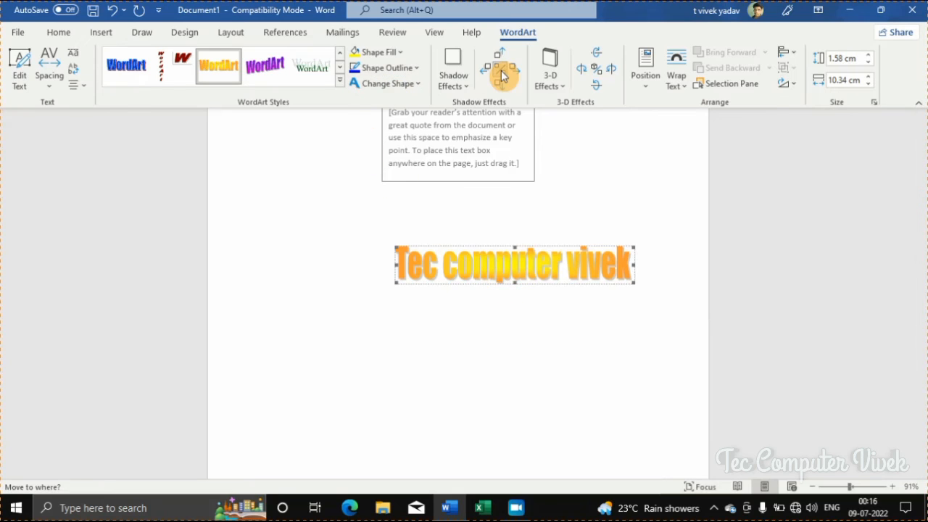
left_click(453, 72)
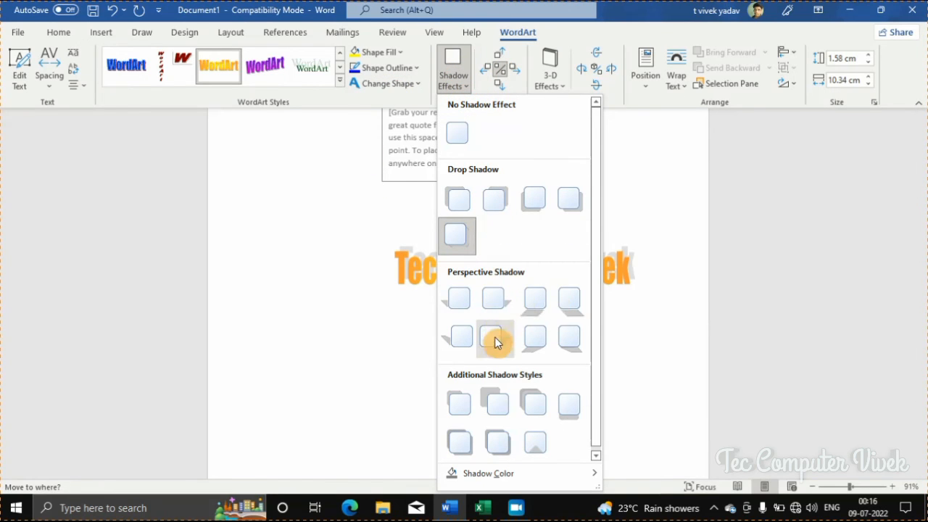
left_click(501, 306)
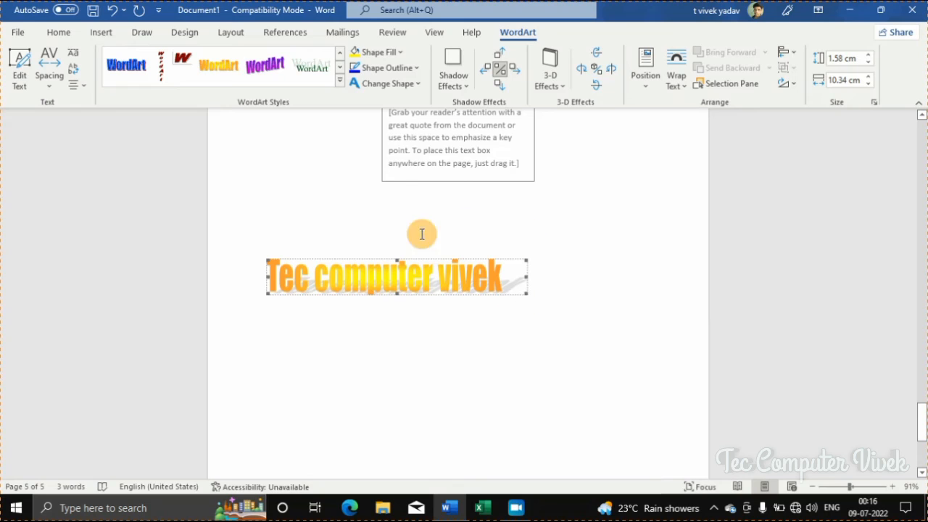
View the Quick Parts and Signature Line options without inserting anything
left_click(99, 33)
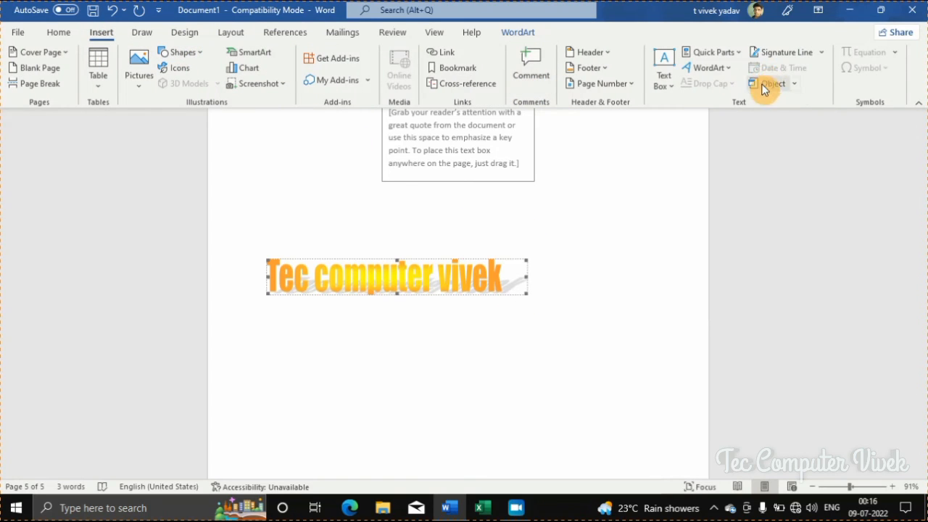
left_click(721, 56)
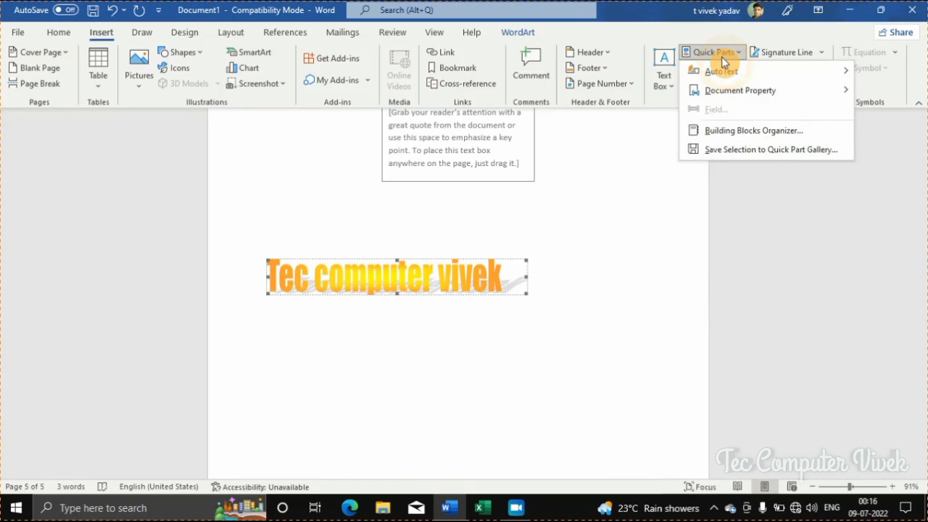
mouse_move(737, 78)
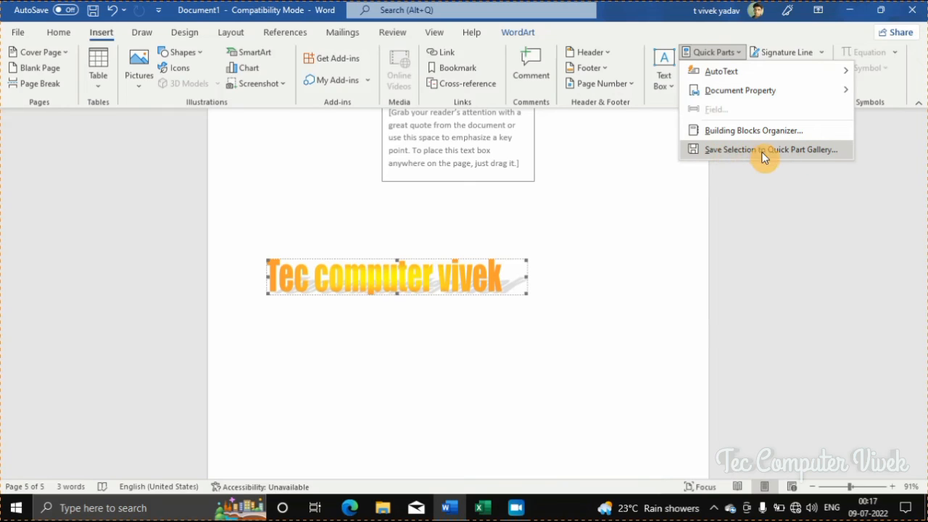
left_click(663, 194)
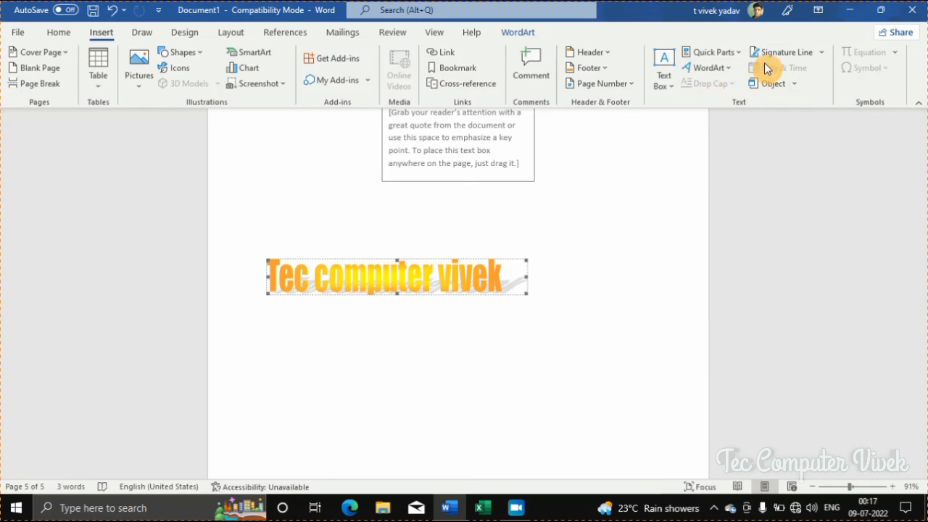
left_click(821, 54)
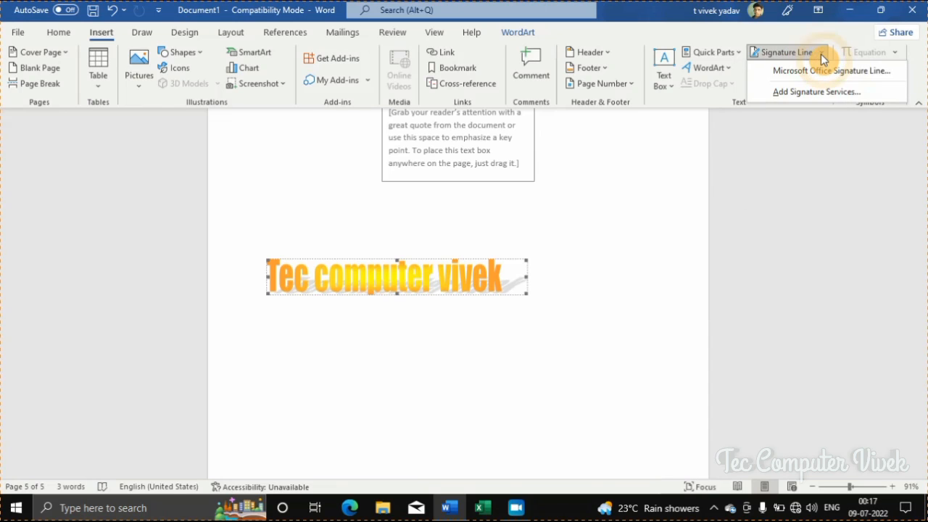
left_click(671, 184)
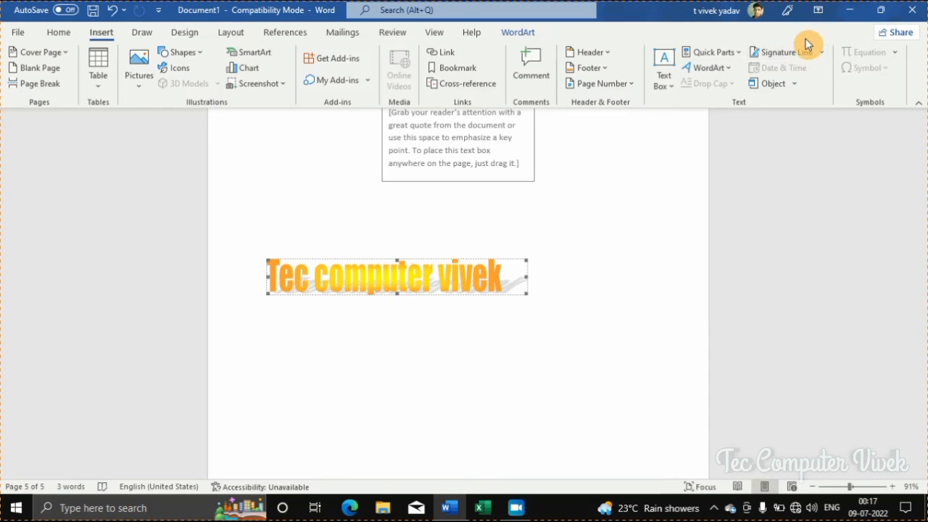
Insert a new Bitmap Image object into page 5, leave its canvas blank and return to the document
left_click(793, 86)
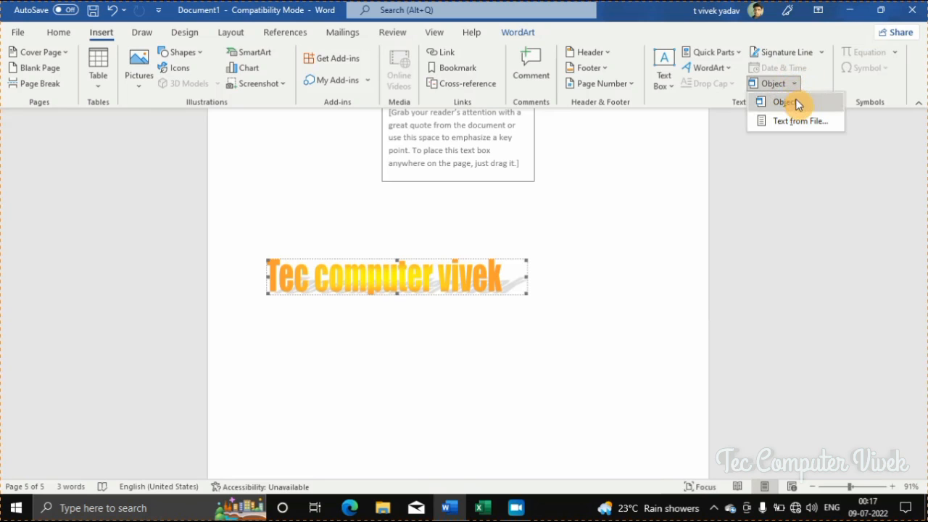
left_click(793, 102)
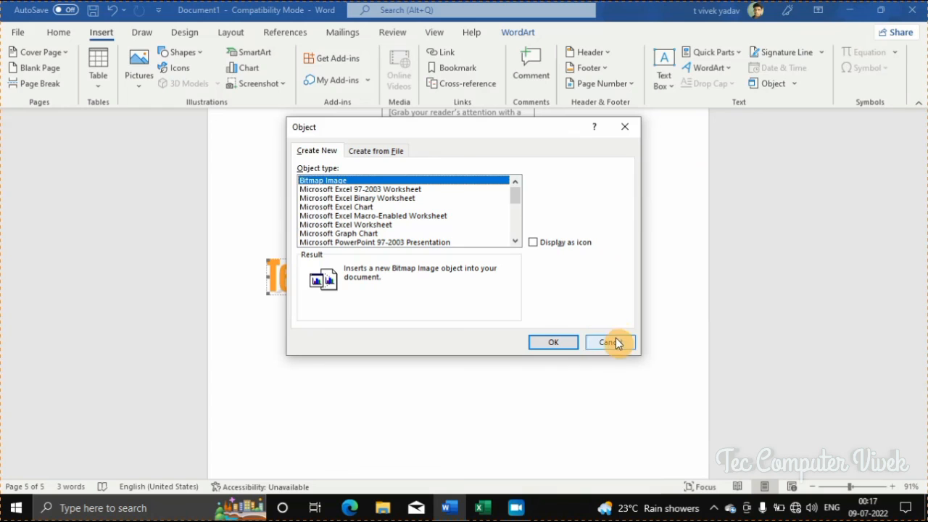
left_click(550, 343)
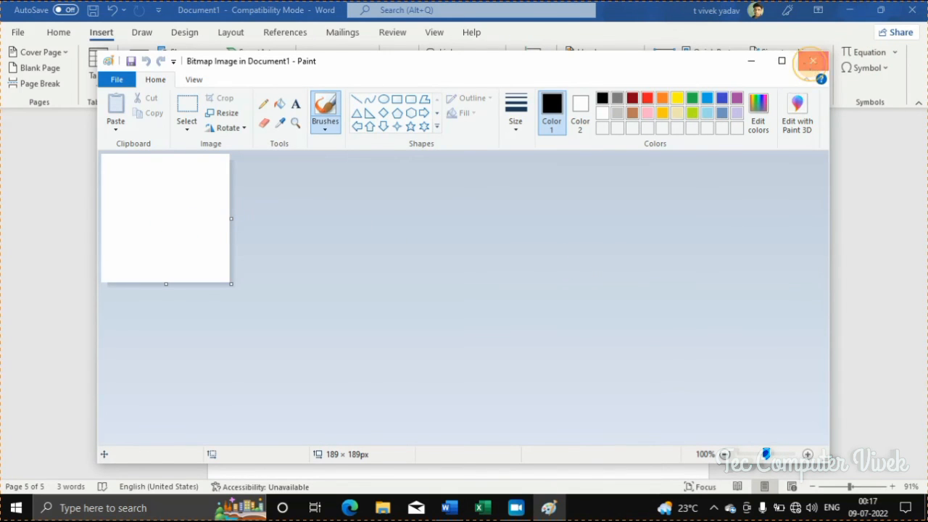
left_click(813, 62)
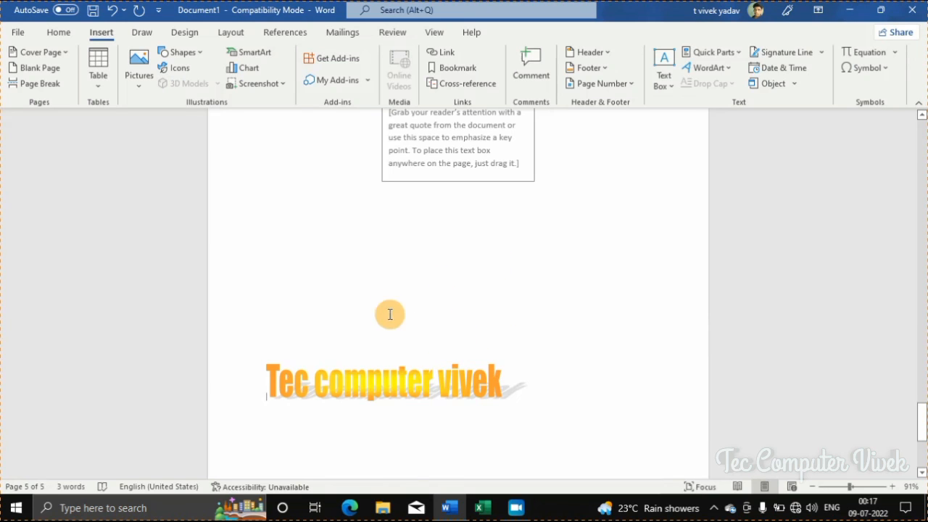
Insert a new equation near the WordArt title on page 5 and fill it with the smiley face symbol
scroll(606, 294, "down", 1)
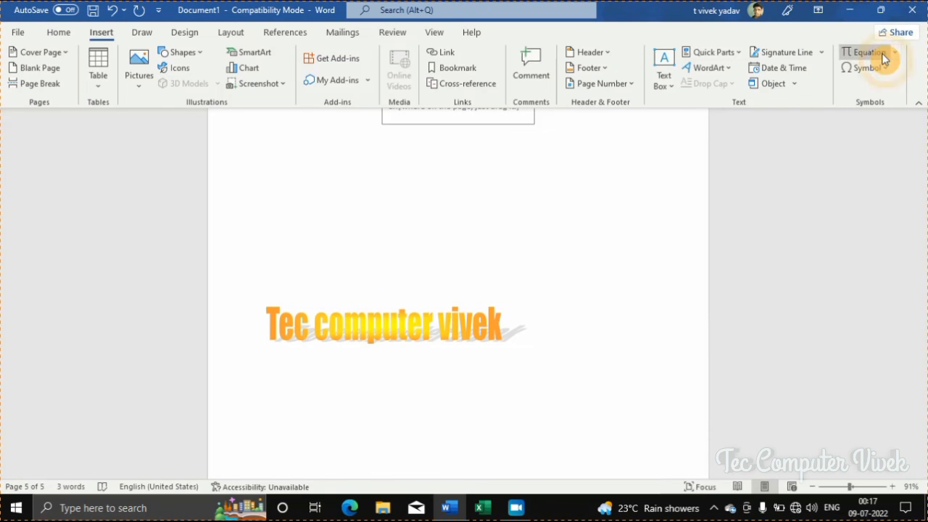
left_click(886, 55)
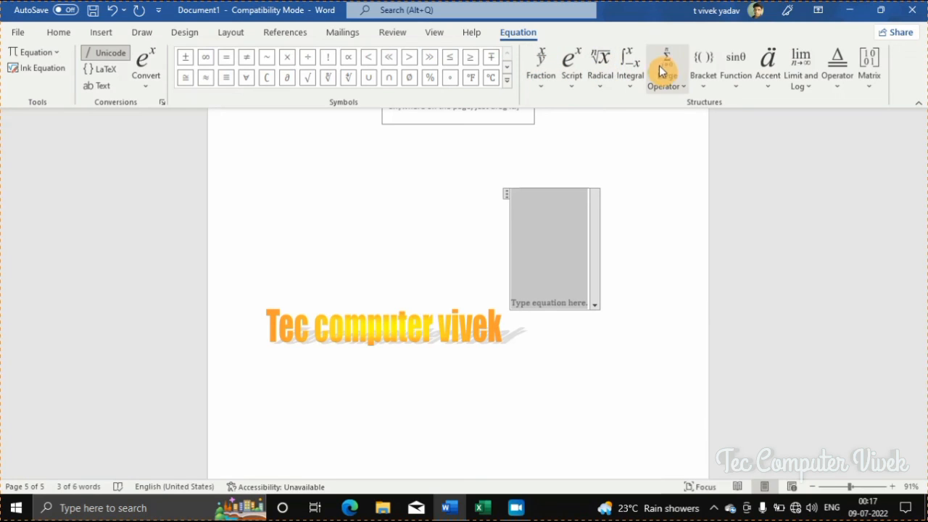
left_click(100, 36)
left_click(885, 68)
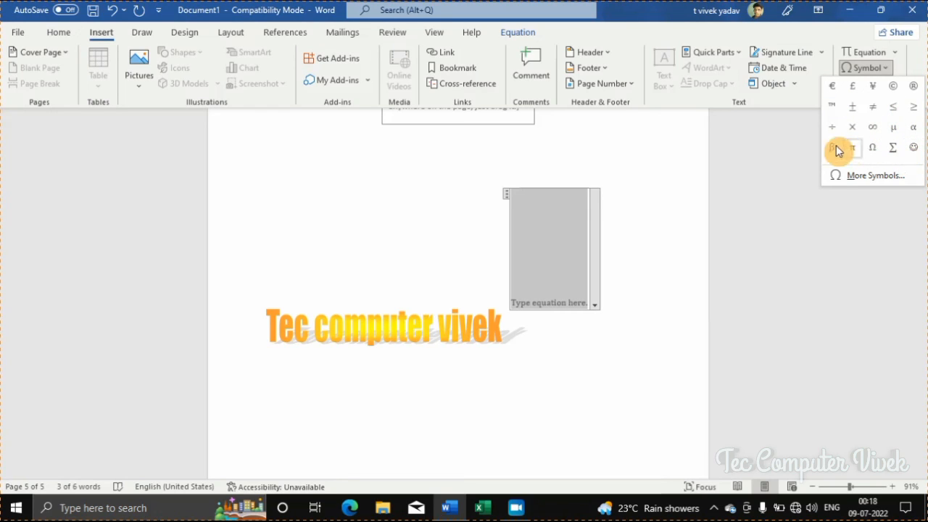
left_click(921, 152)
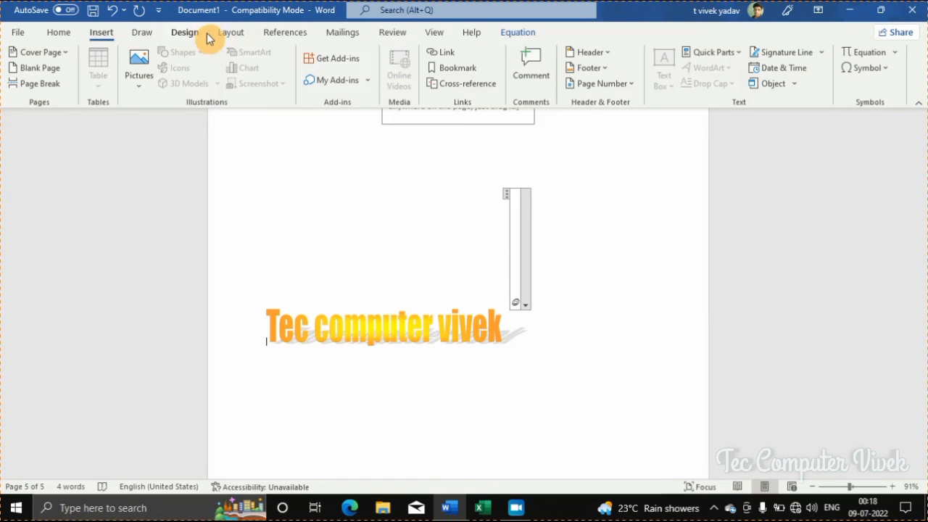
Minimize the document window to show the desktop and refresh the desktop
left_click(849, 11)
right_click(314, 131)
left_click(412, 176)
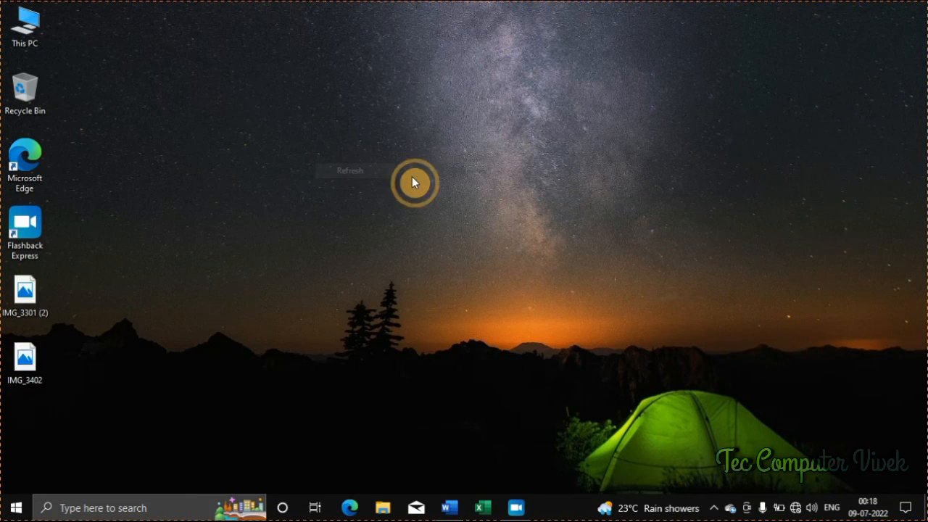